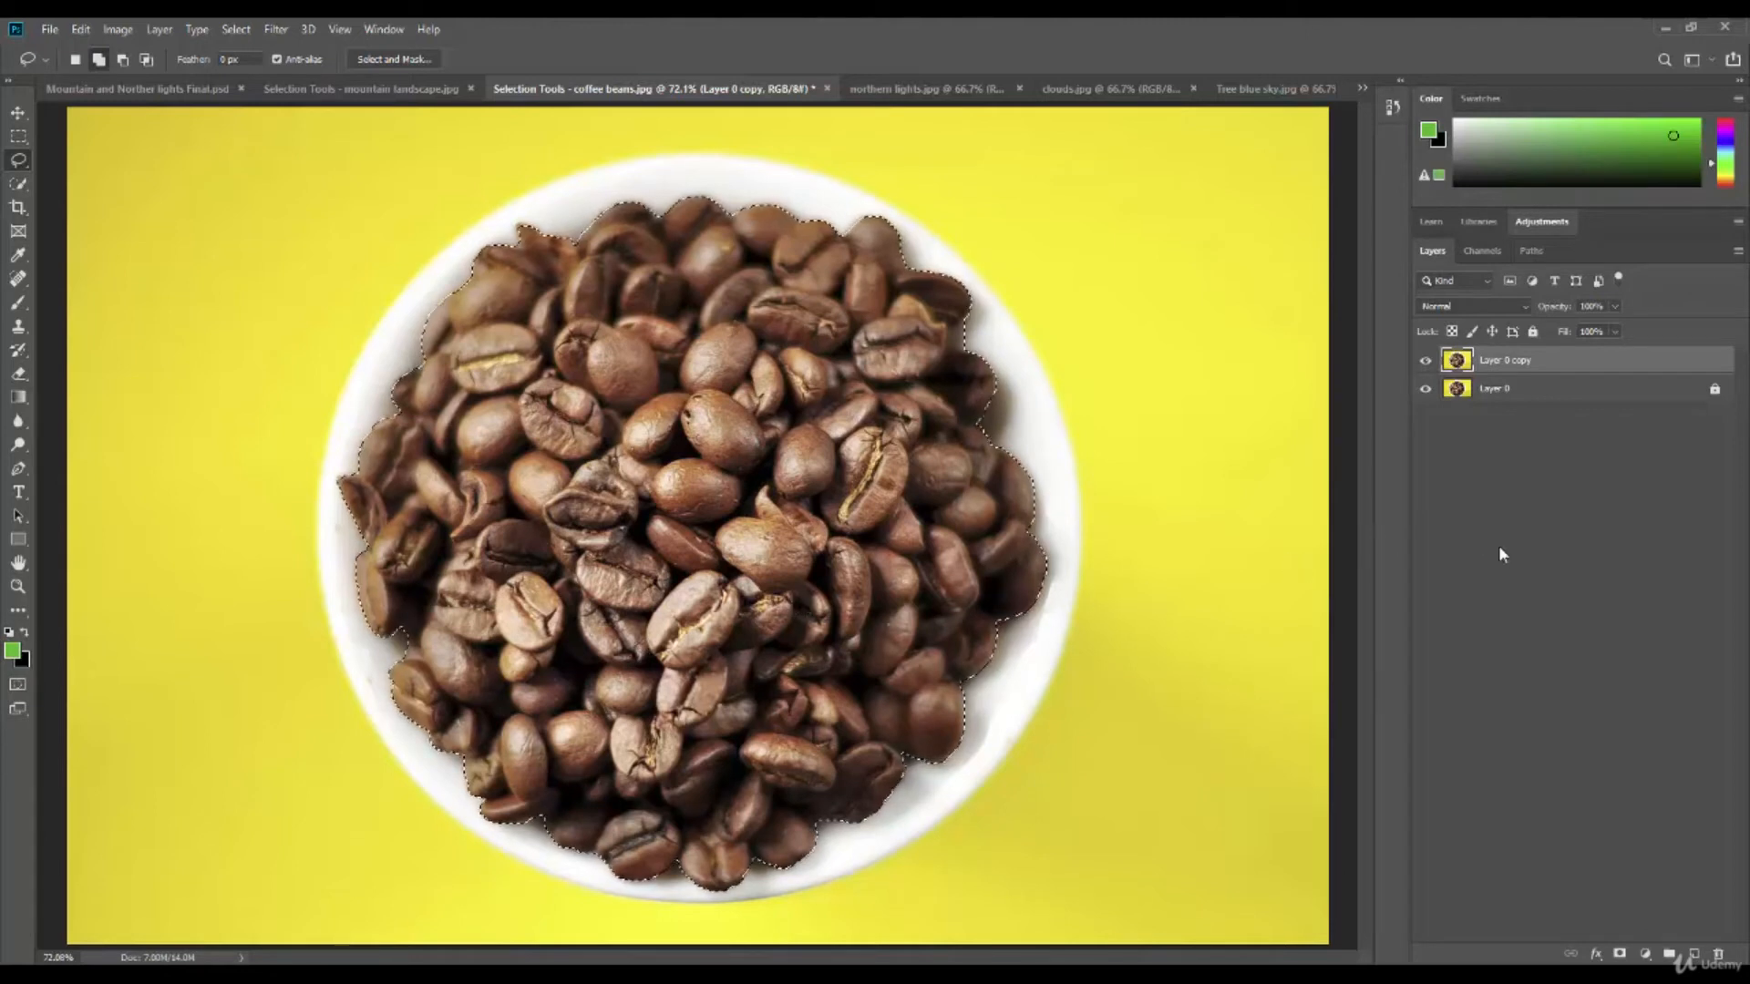
Add a Solid Color fill layer over the selected coffee beans and give it a purple colour.
left_click(1645, 955)
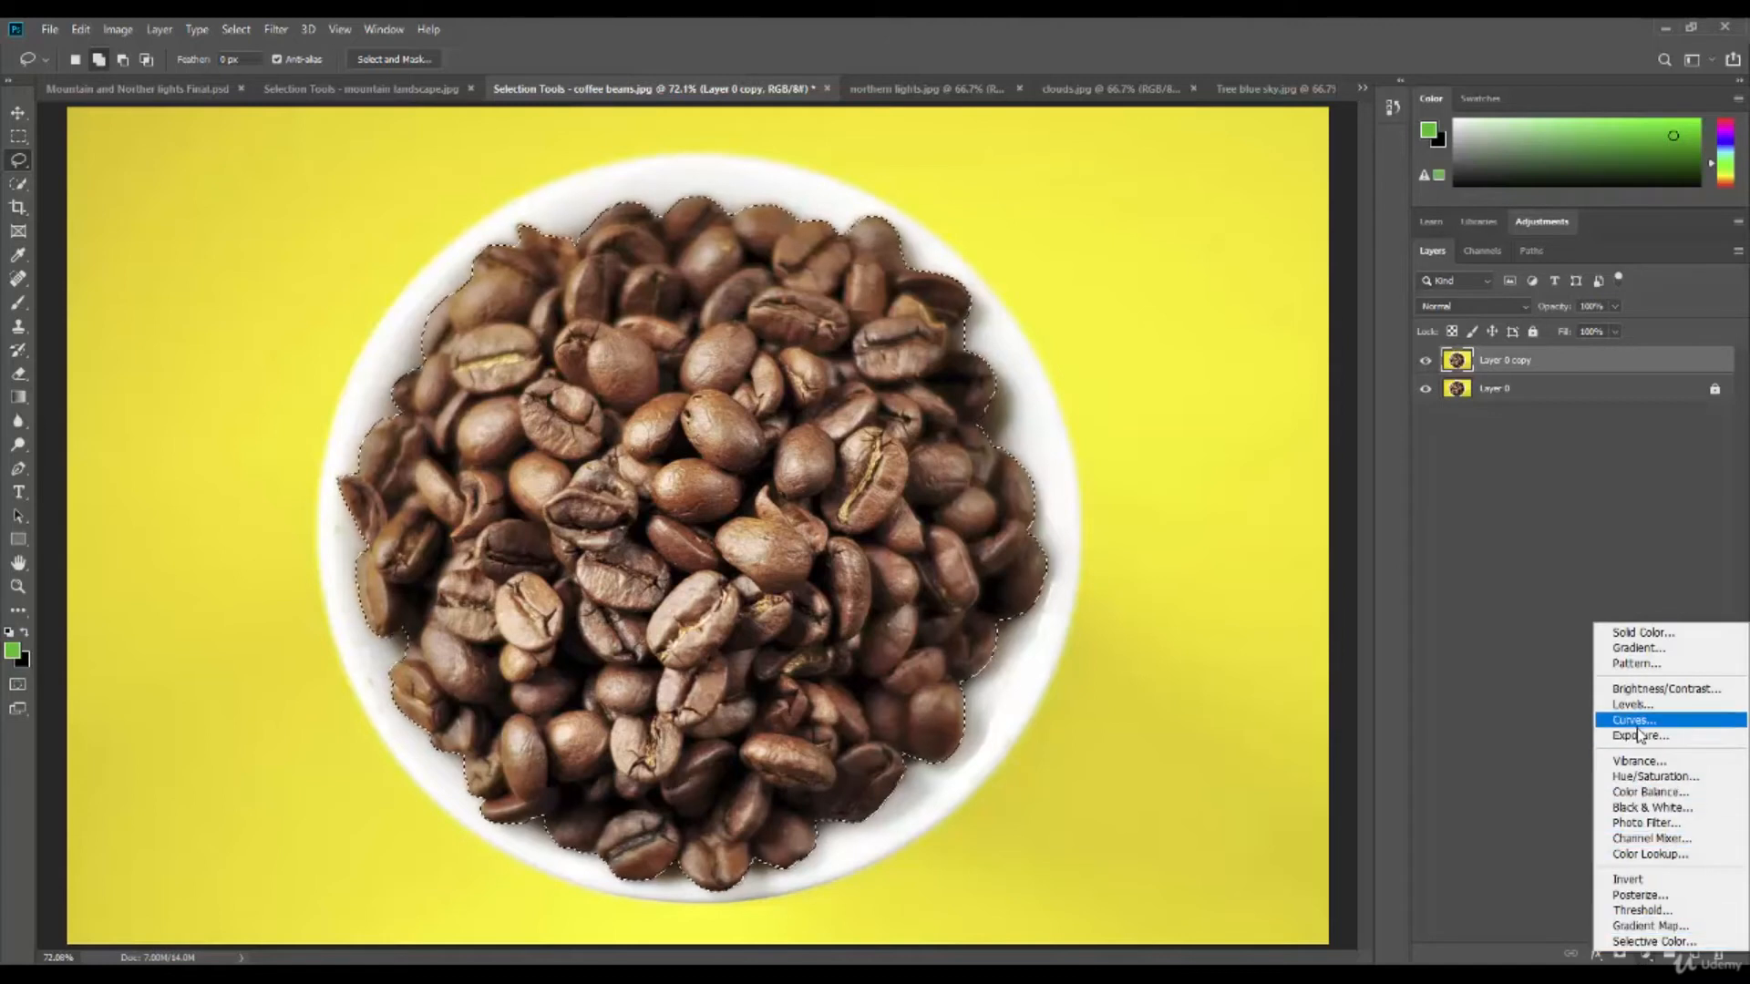
left_click(1651, 635)
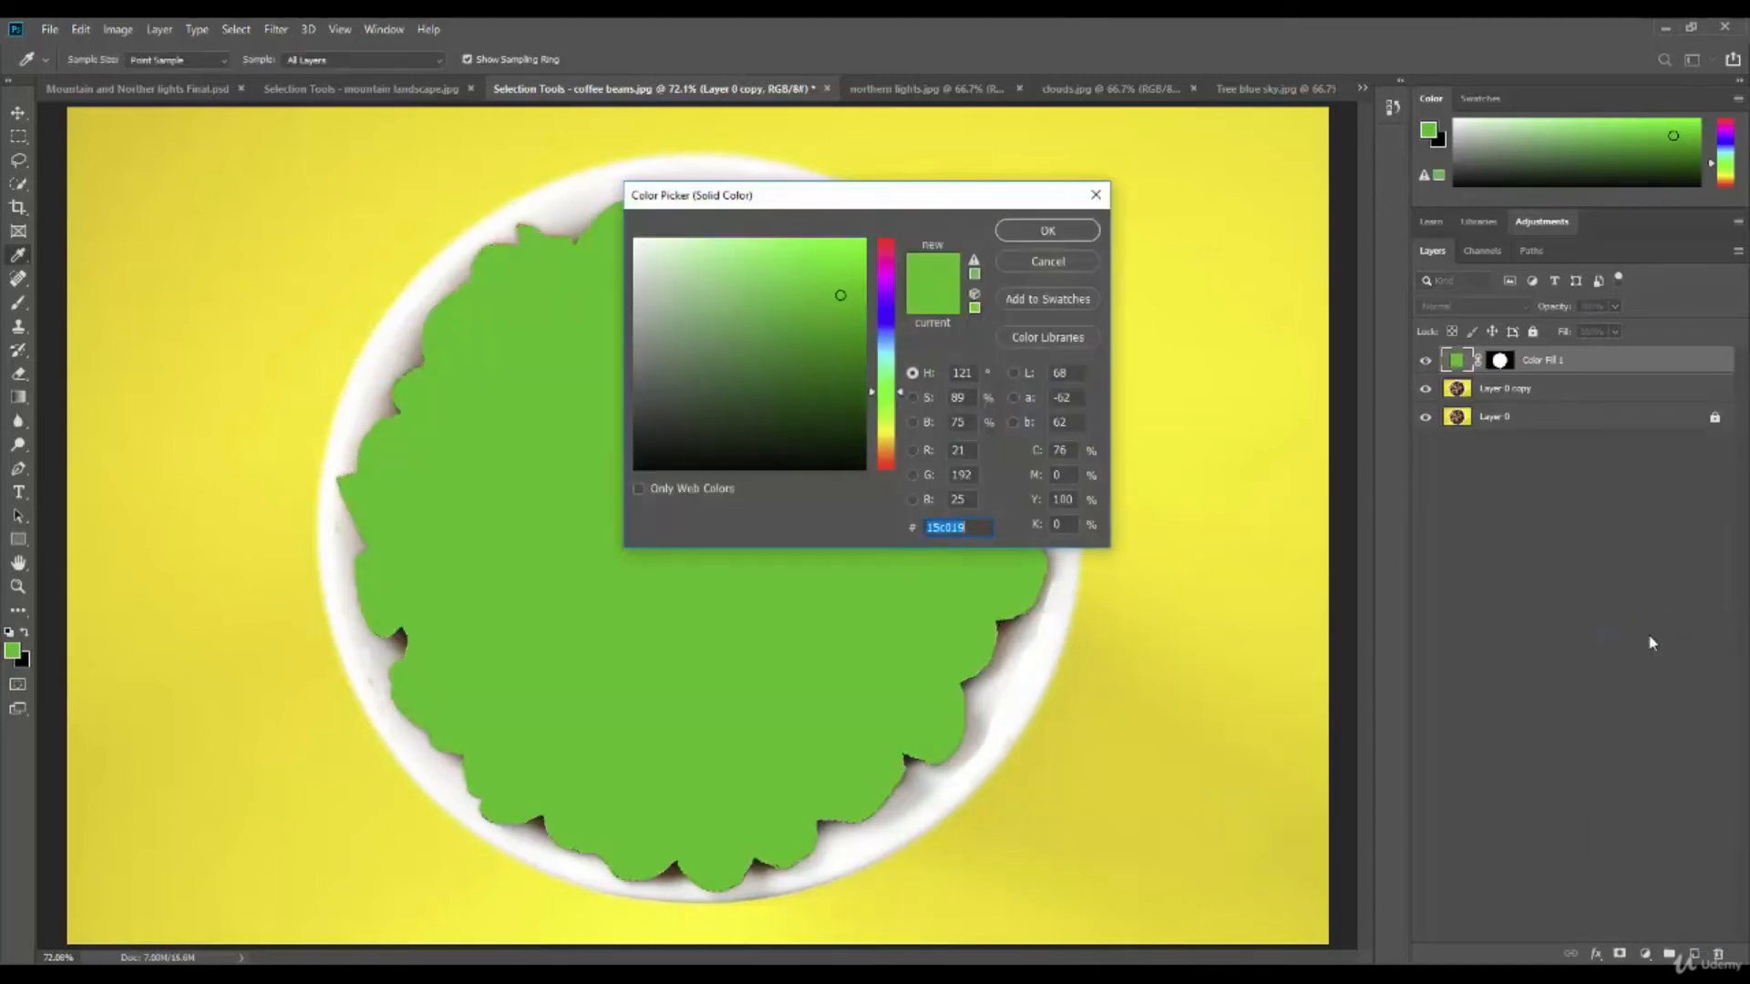
left_click_drag(891, 195, 1059, 171)
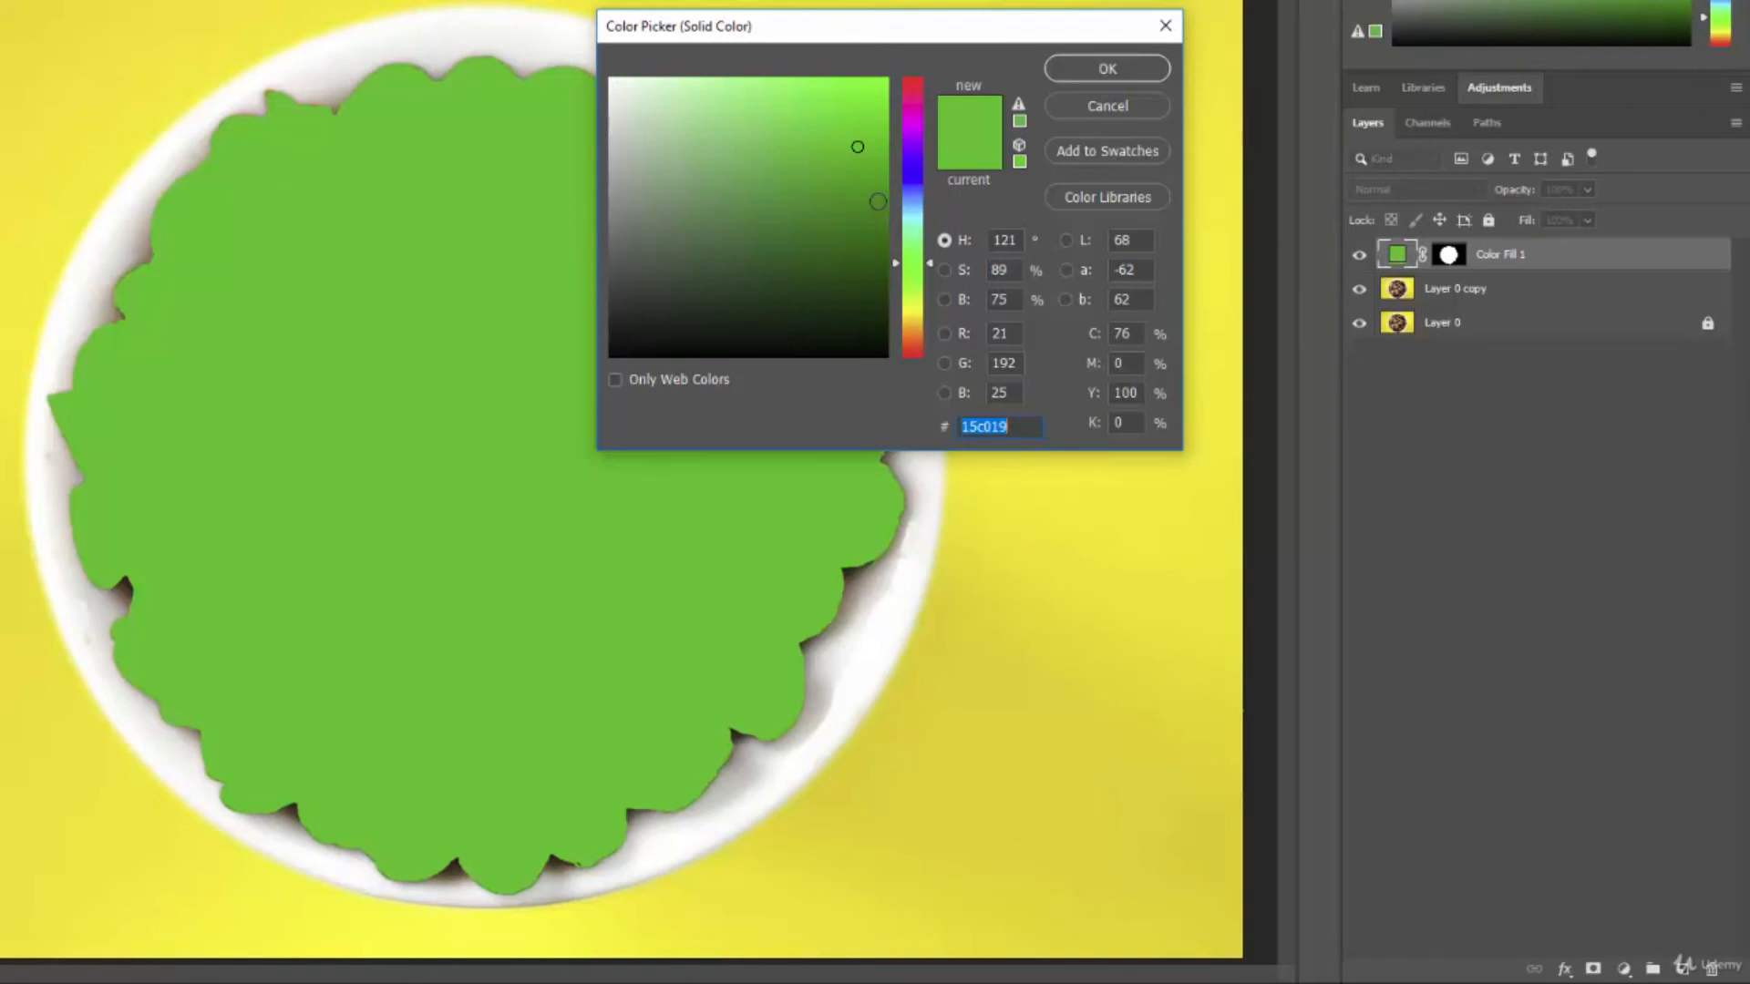
left_click(916, 143)
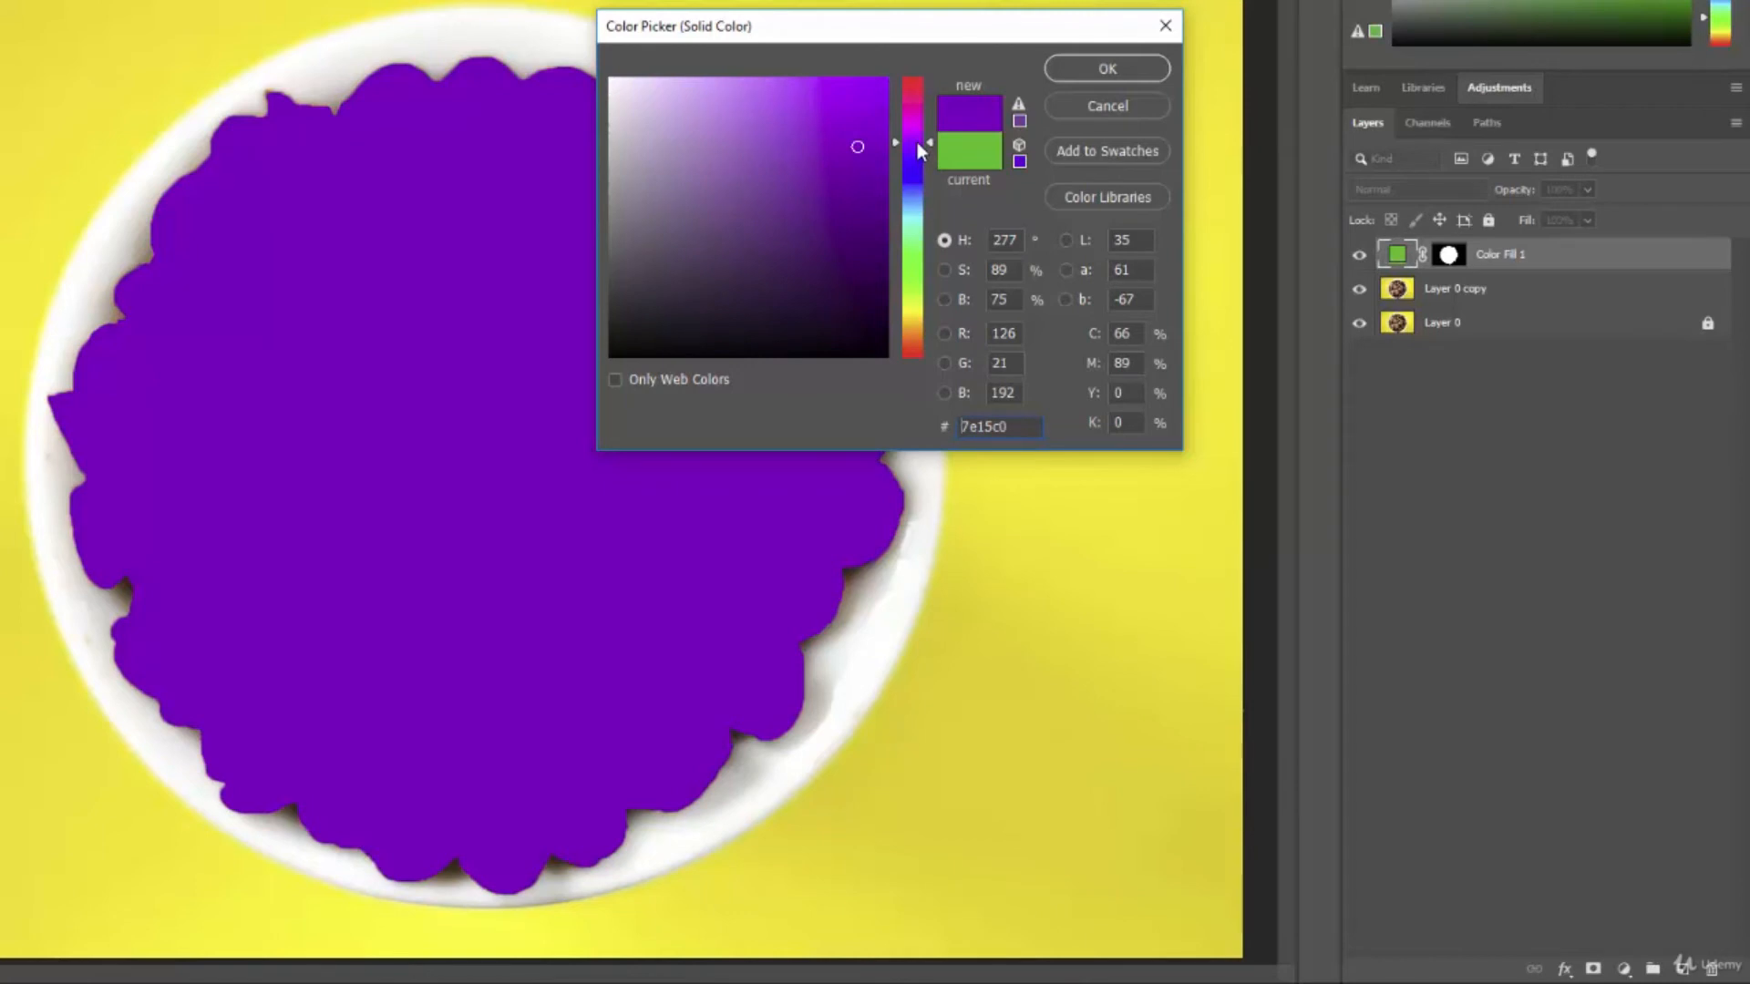
left_click(839, 160)
left_click(1100, 77)
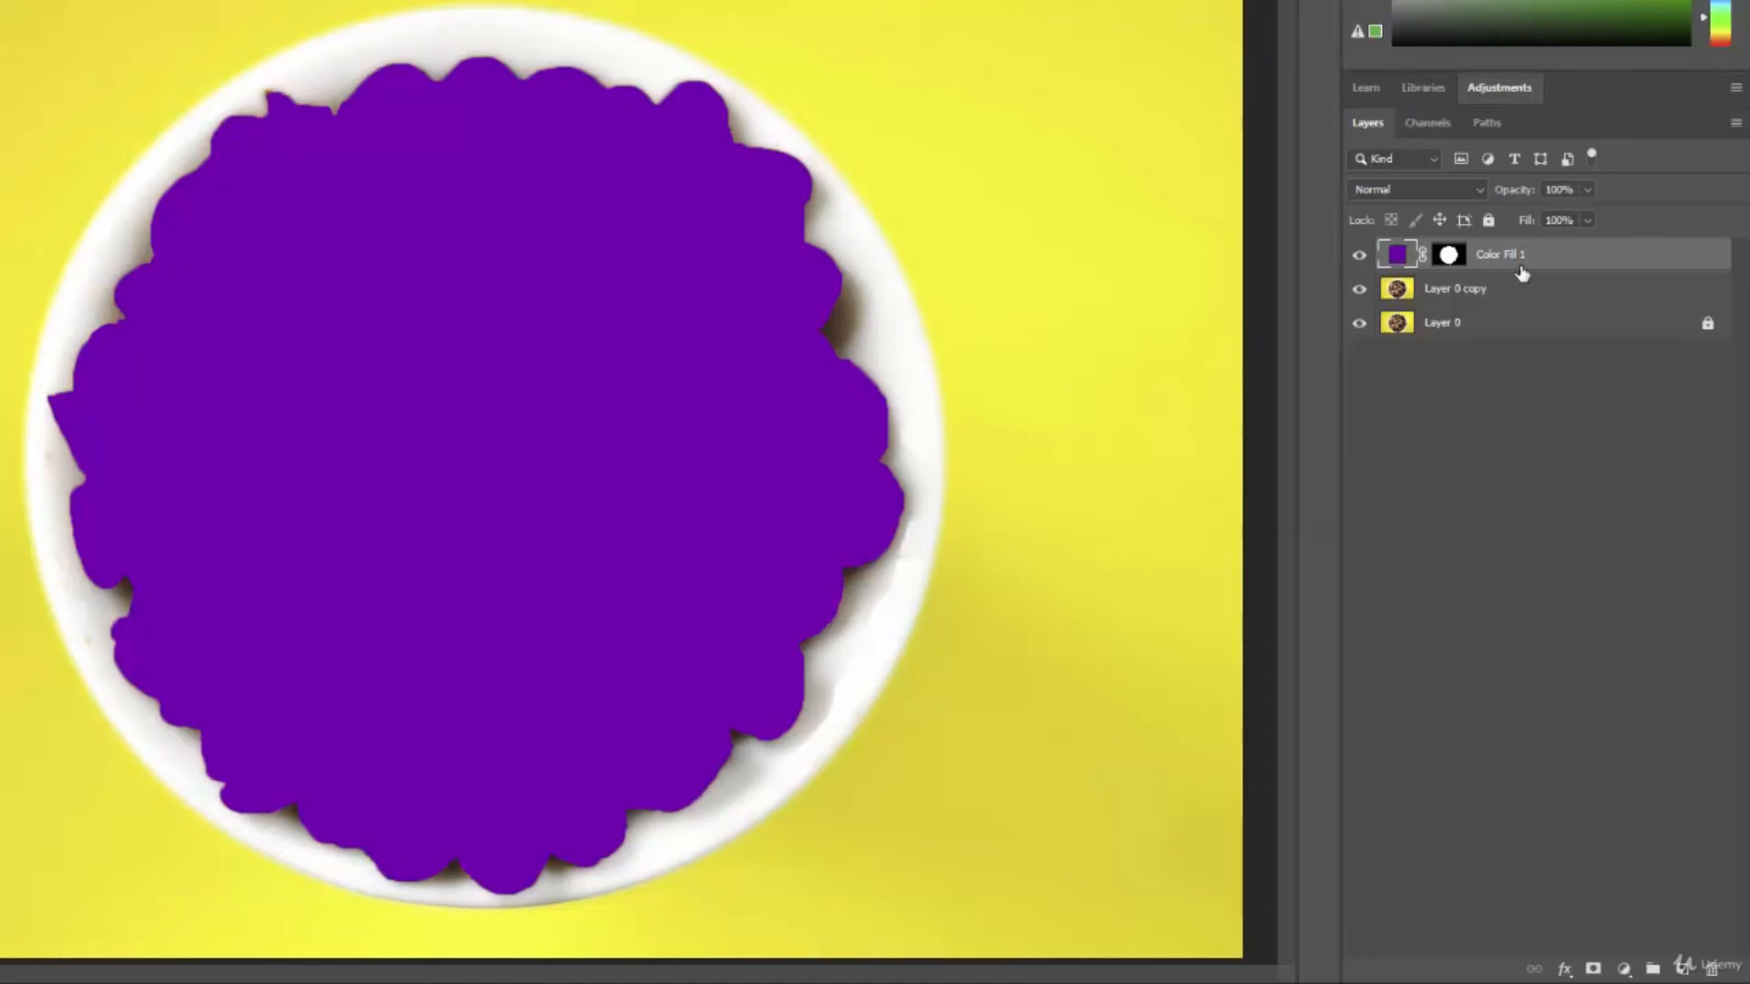
Try out blend modes on the purple fill layer and set it to Soft Light.
left_click(1478, 190)
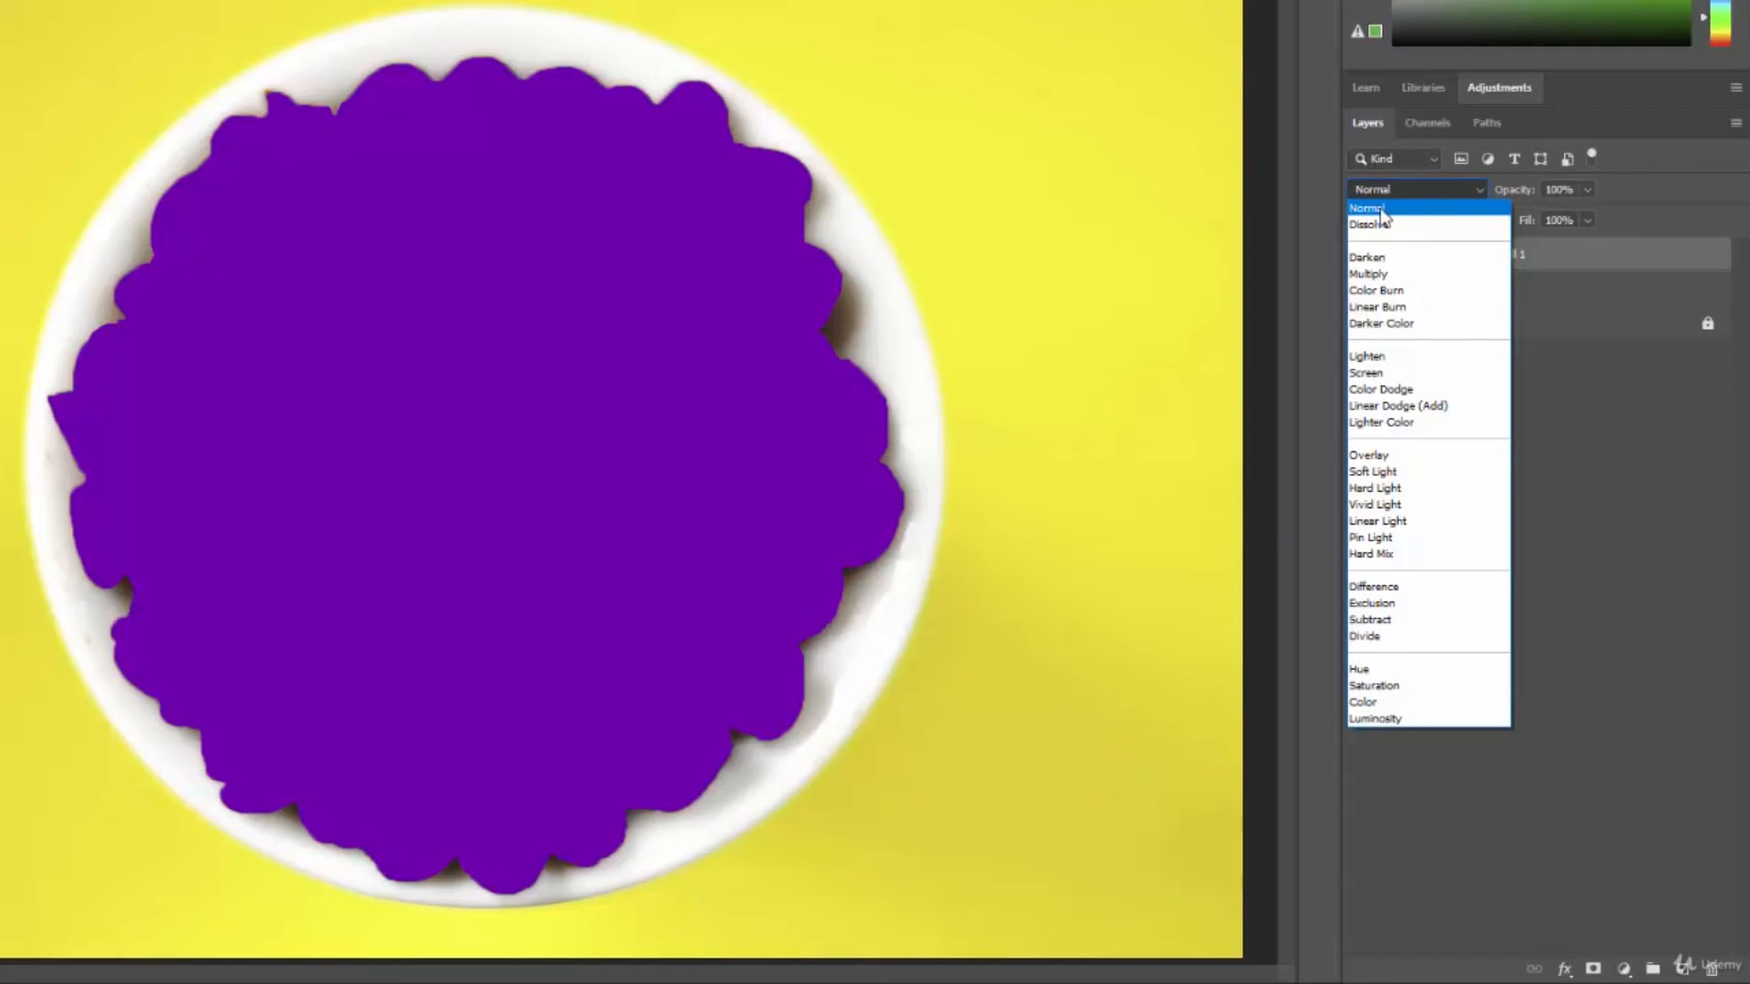
key("Down")
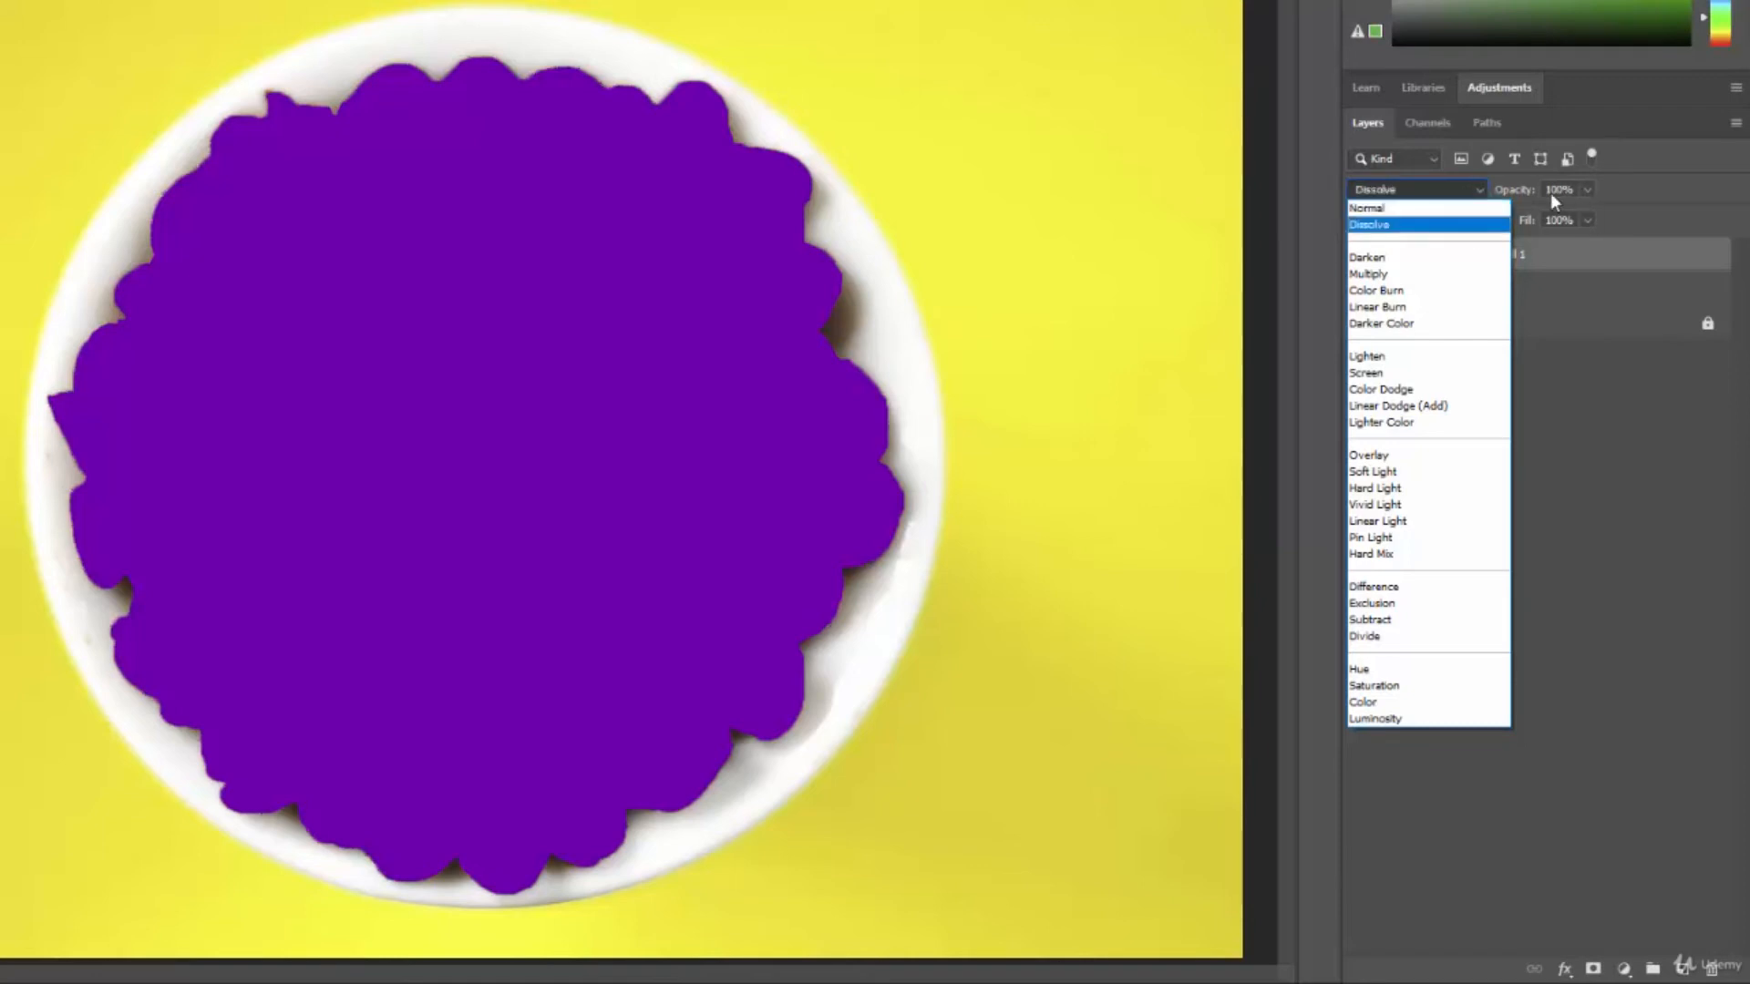
key("Down")
key("Down")
key("Down")
key("Down")
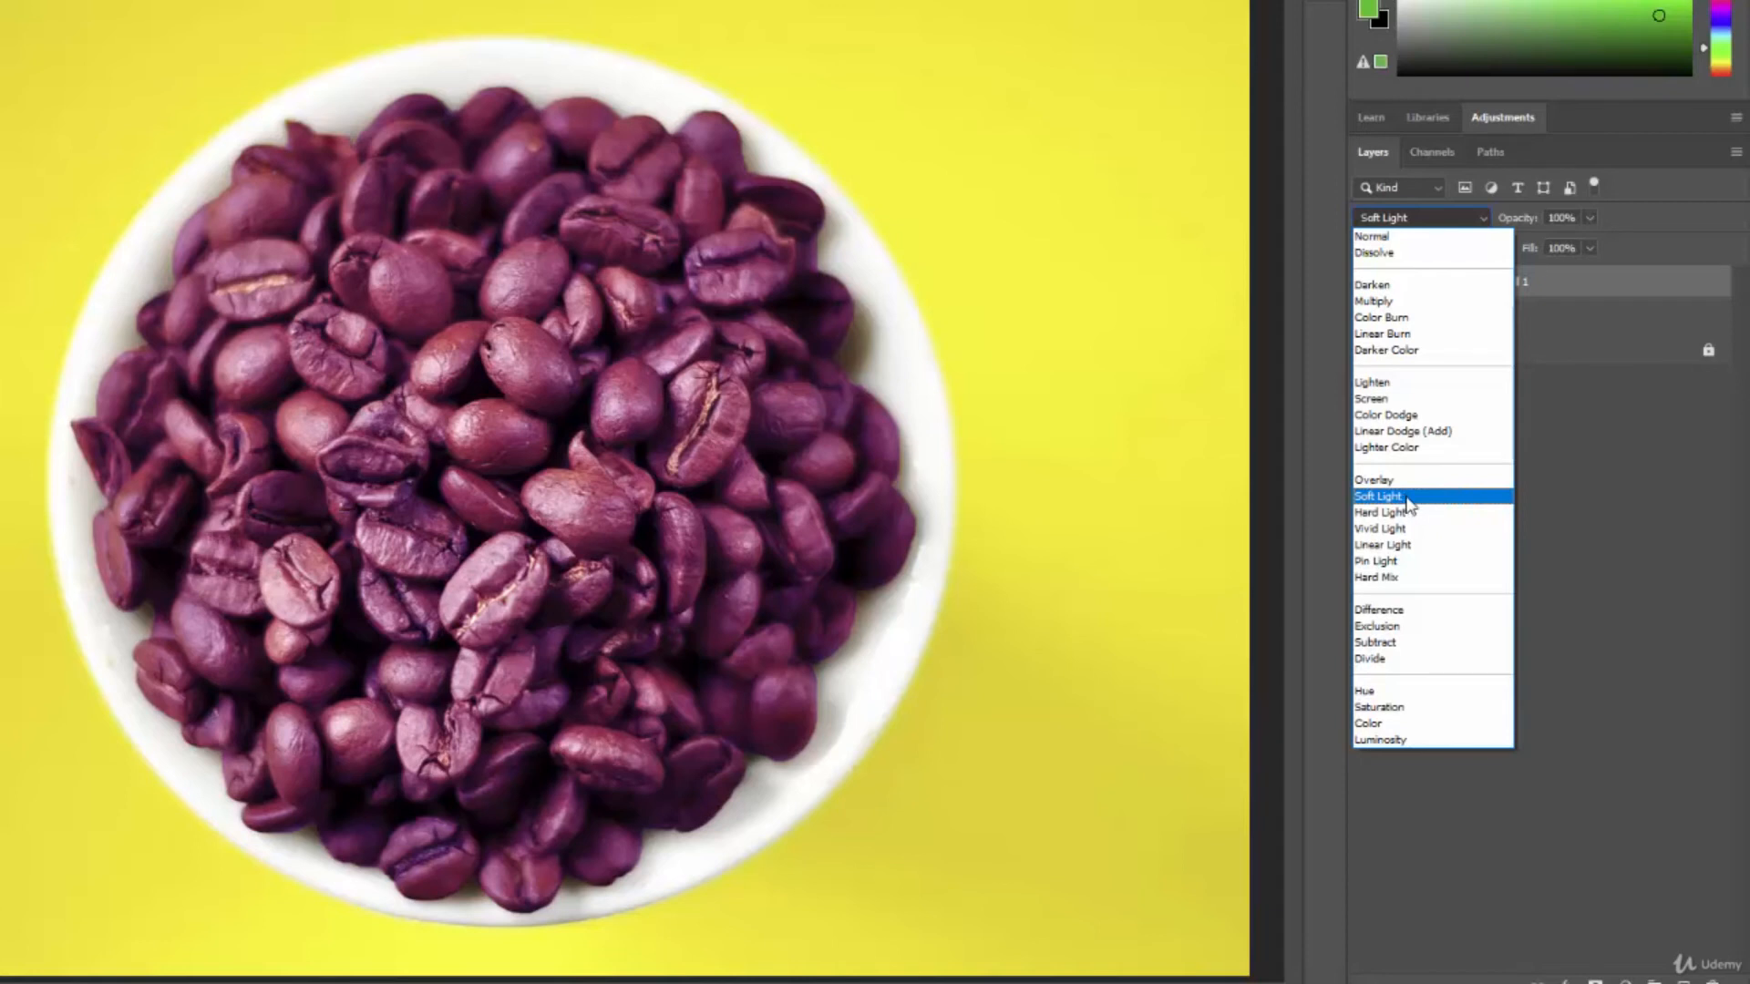
left_click(1406, 499)
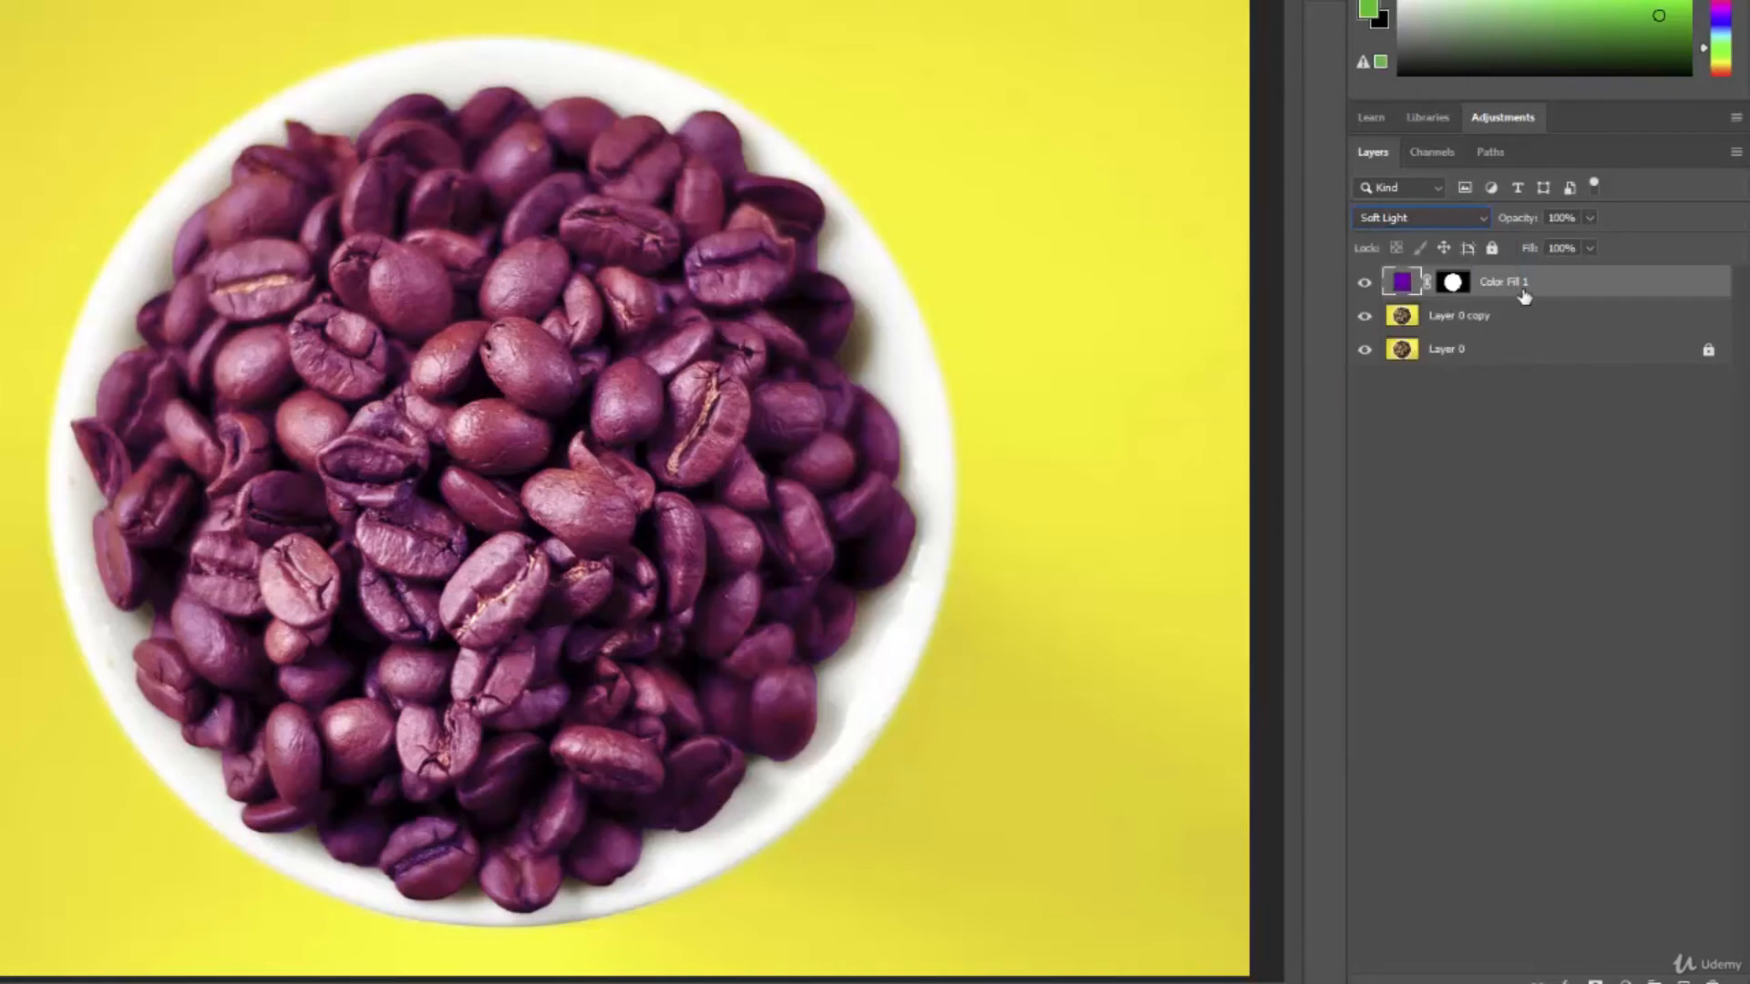
Reduce the purple fill layer's opacity to 44%.
left_click(1590, 219)
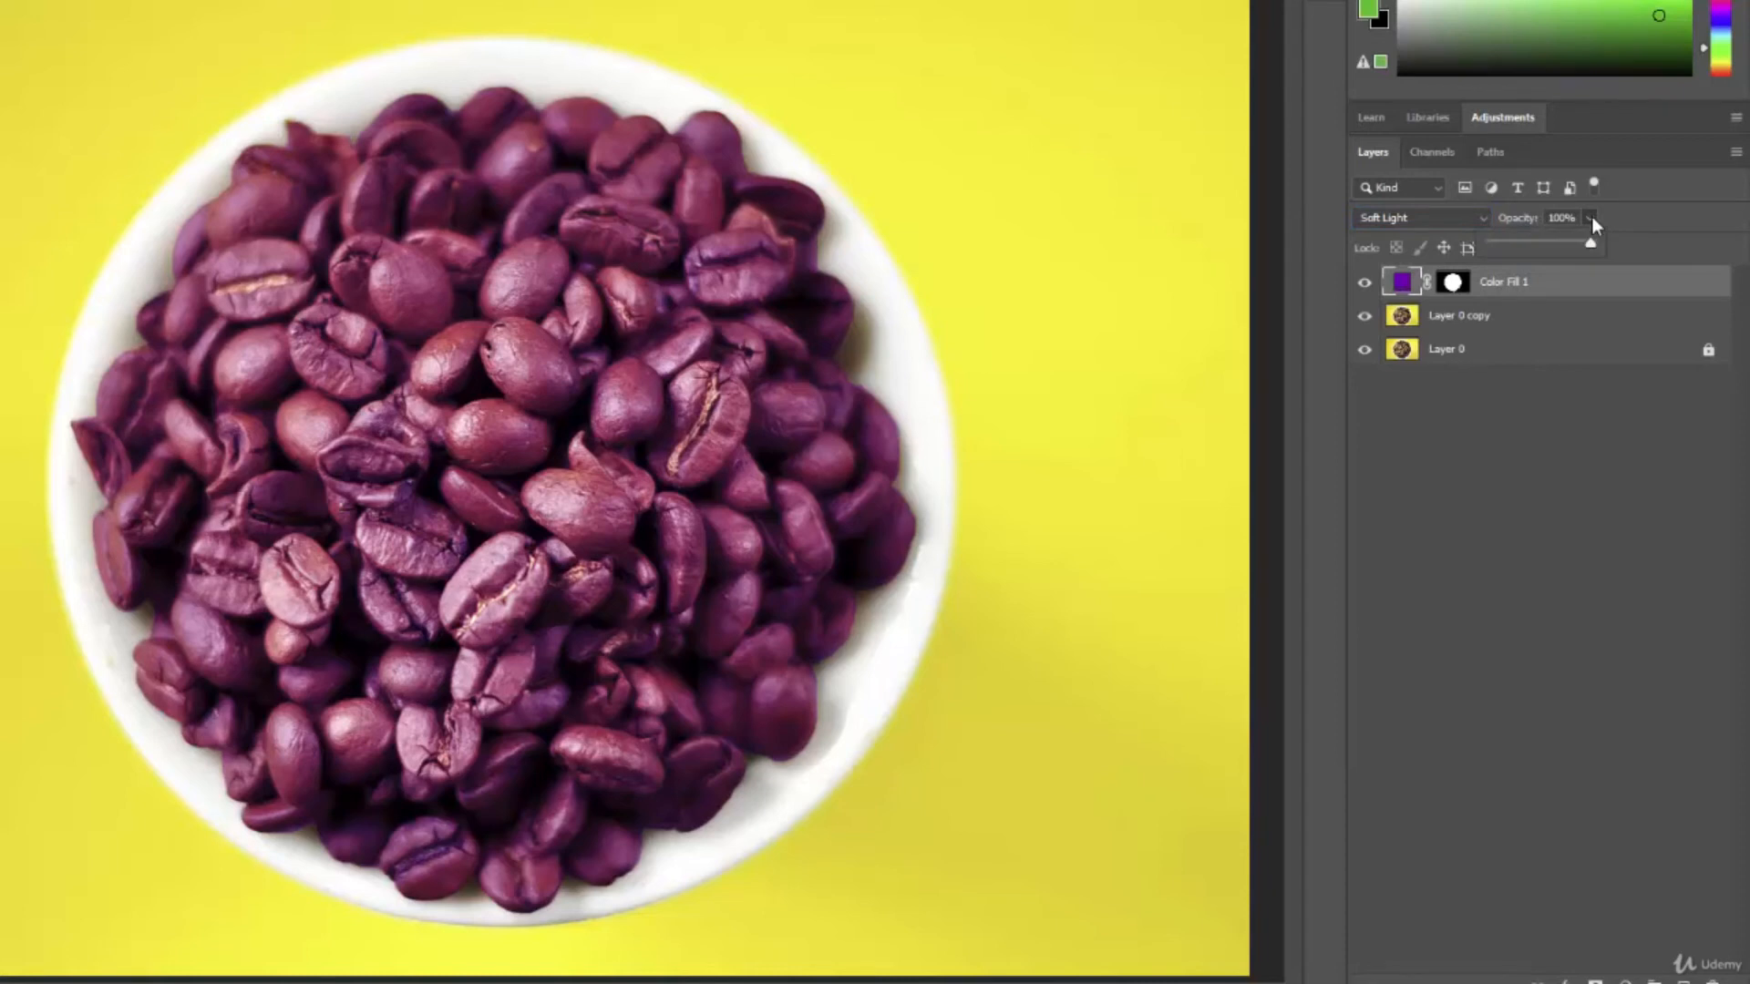
left_click(1518, 223)
left_click(1520, 225)
left_click_drag(1520, 222, 1432, 225)
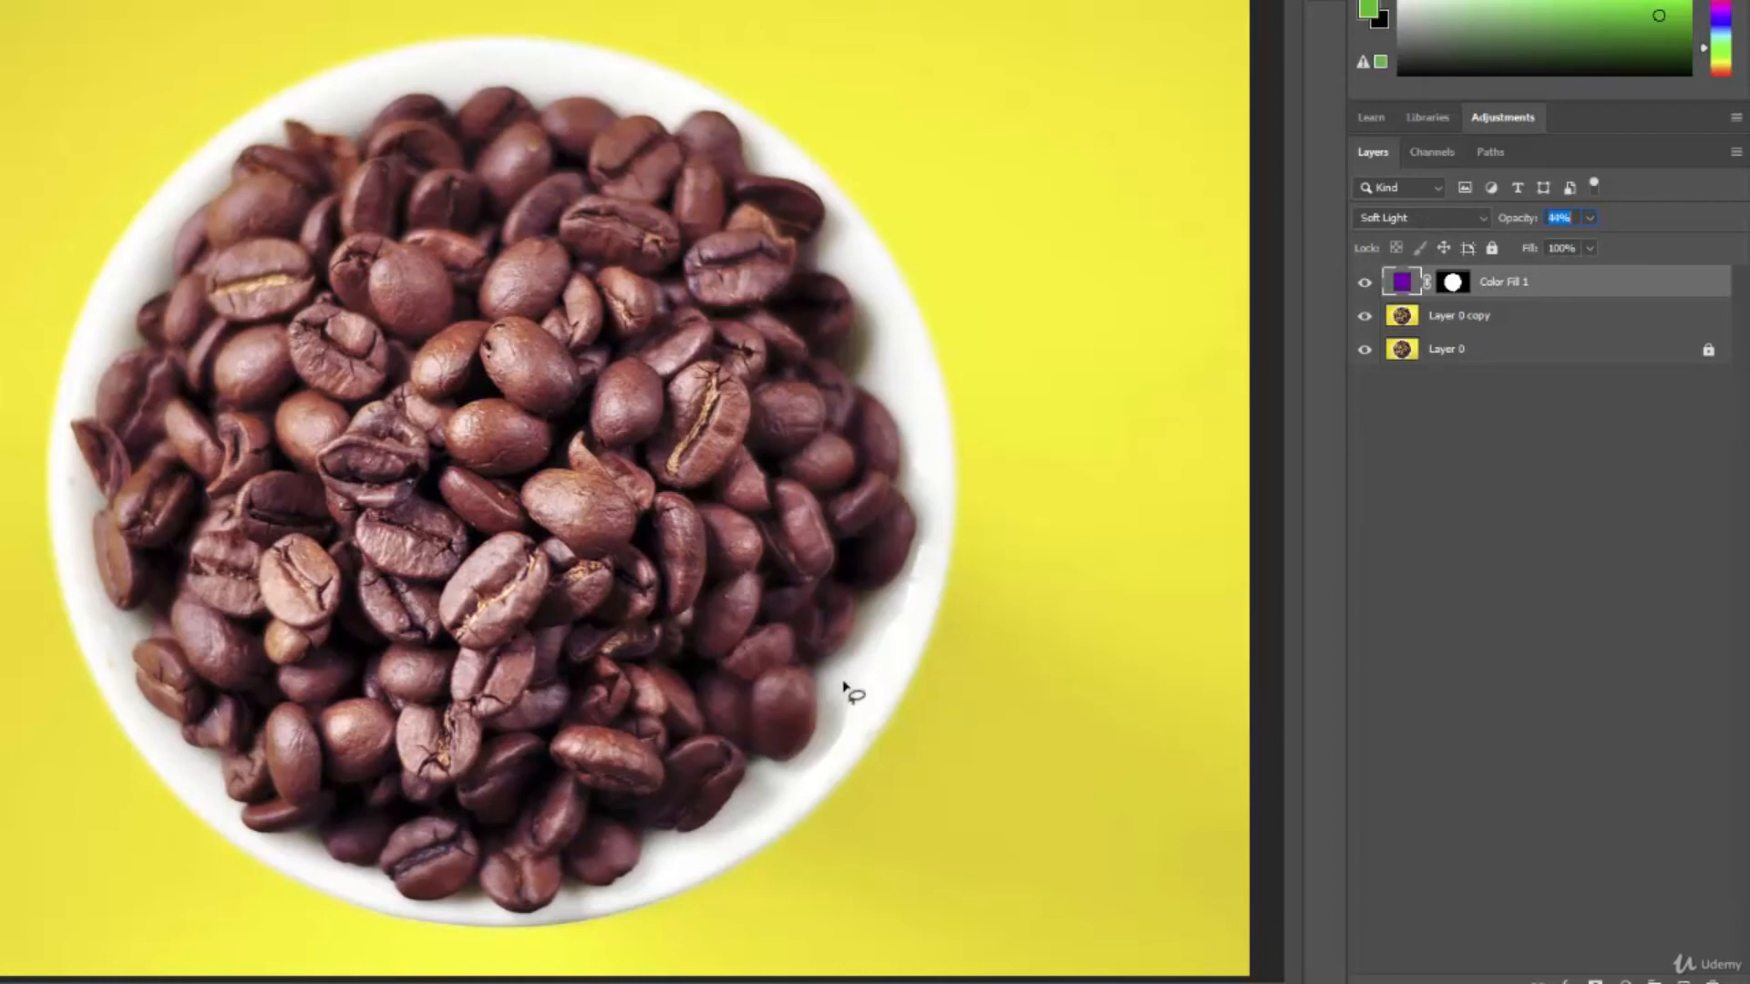
Preview other blend modes such as Vivid Light on the fill layer, and keep Soft Light.
left_click(1507, 286)
left_click(1484, 217)
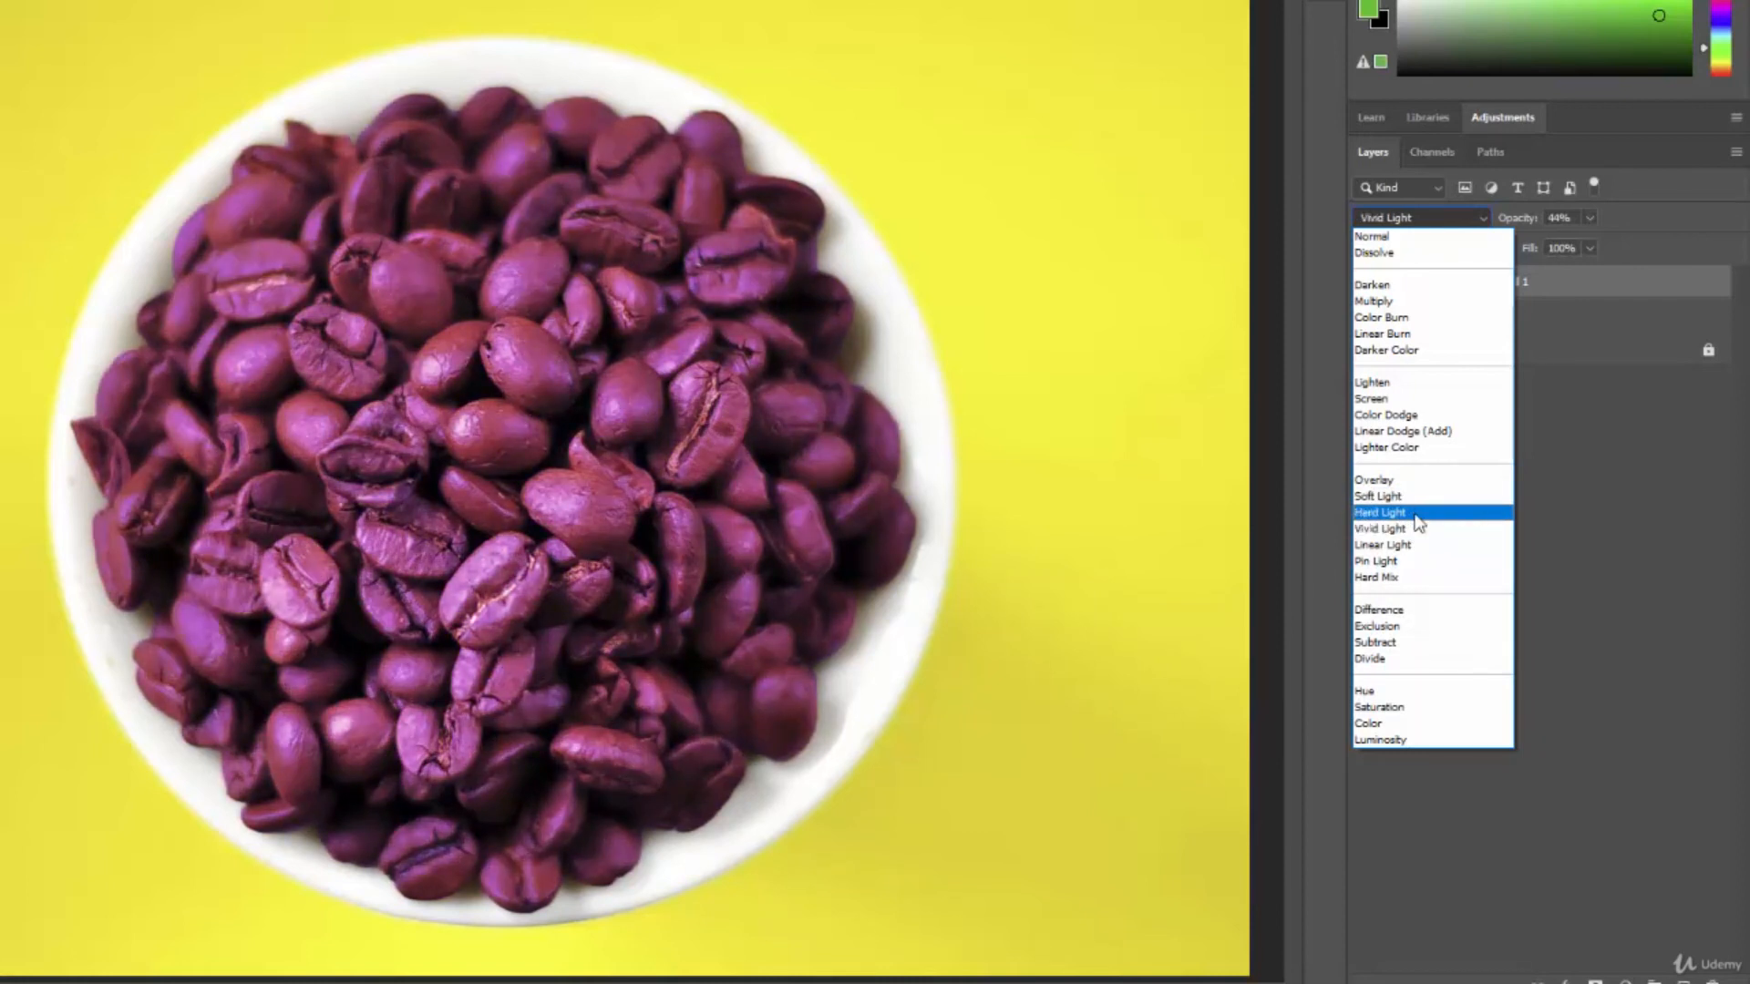
left_click(1415, 501)
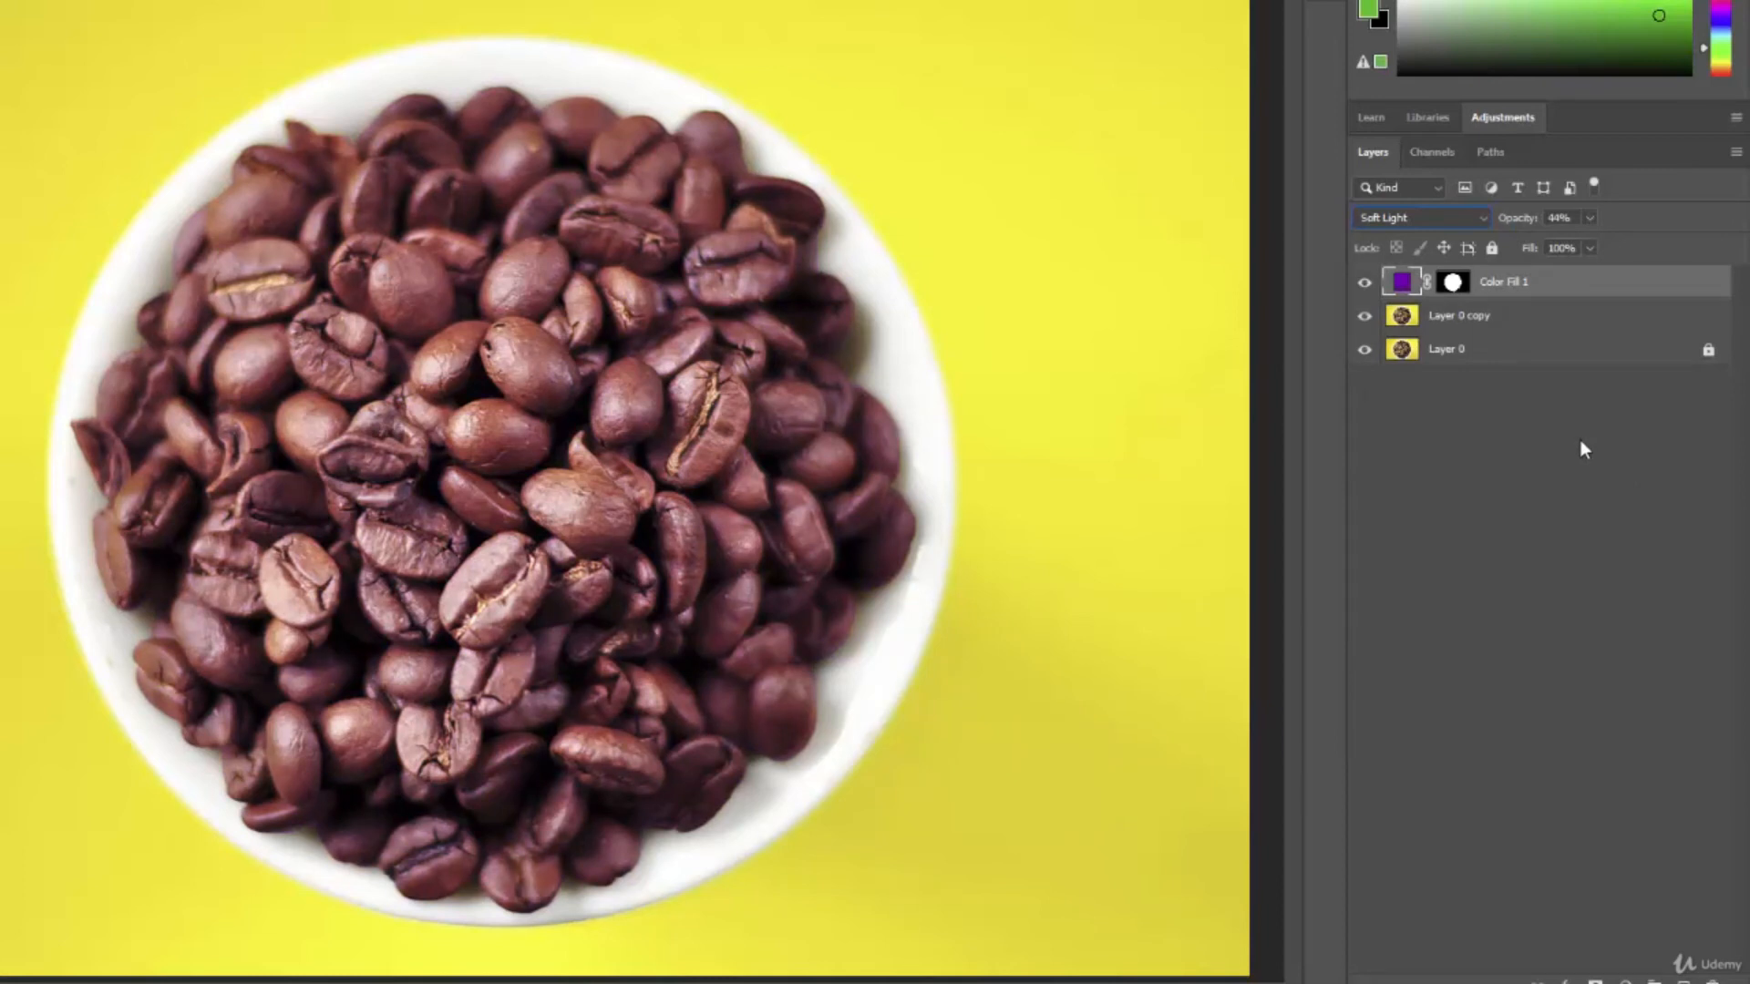
Hide and show the Color Fill 1 layer twice to compare the beans with and without the tint.
left_click(1366, 285)
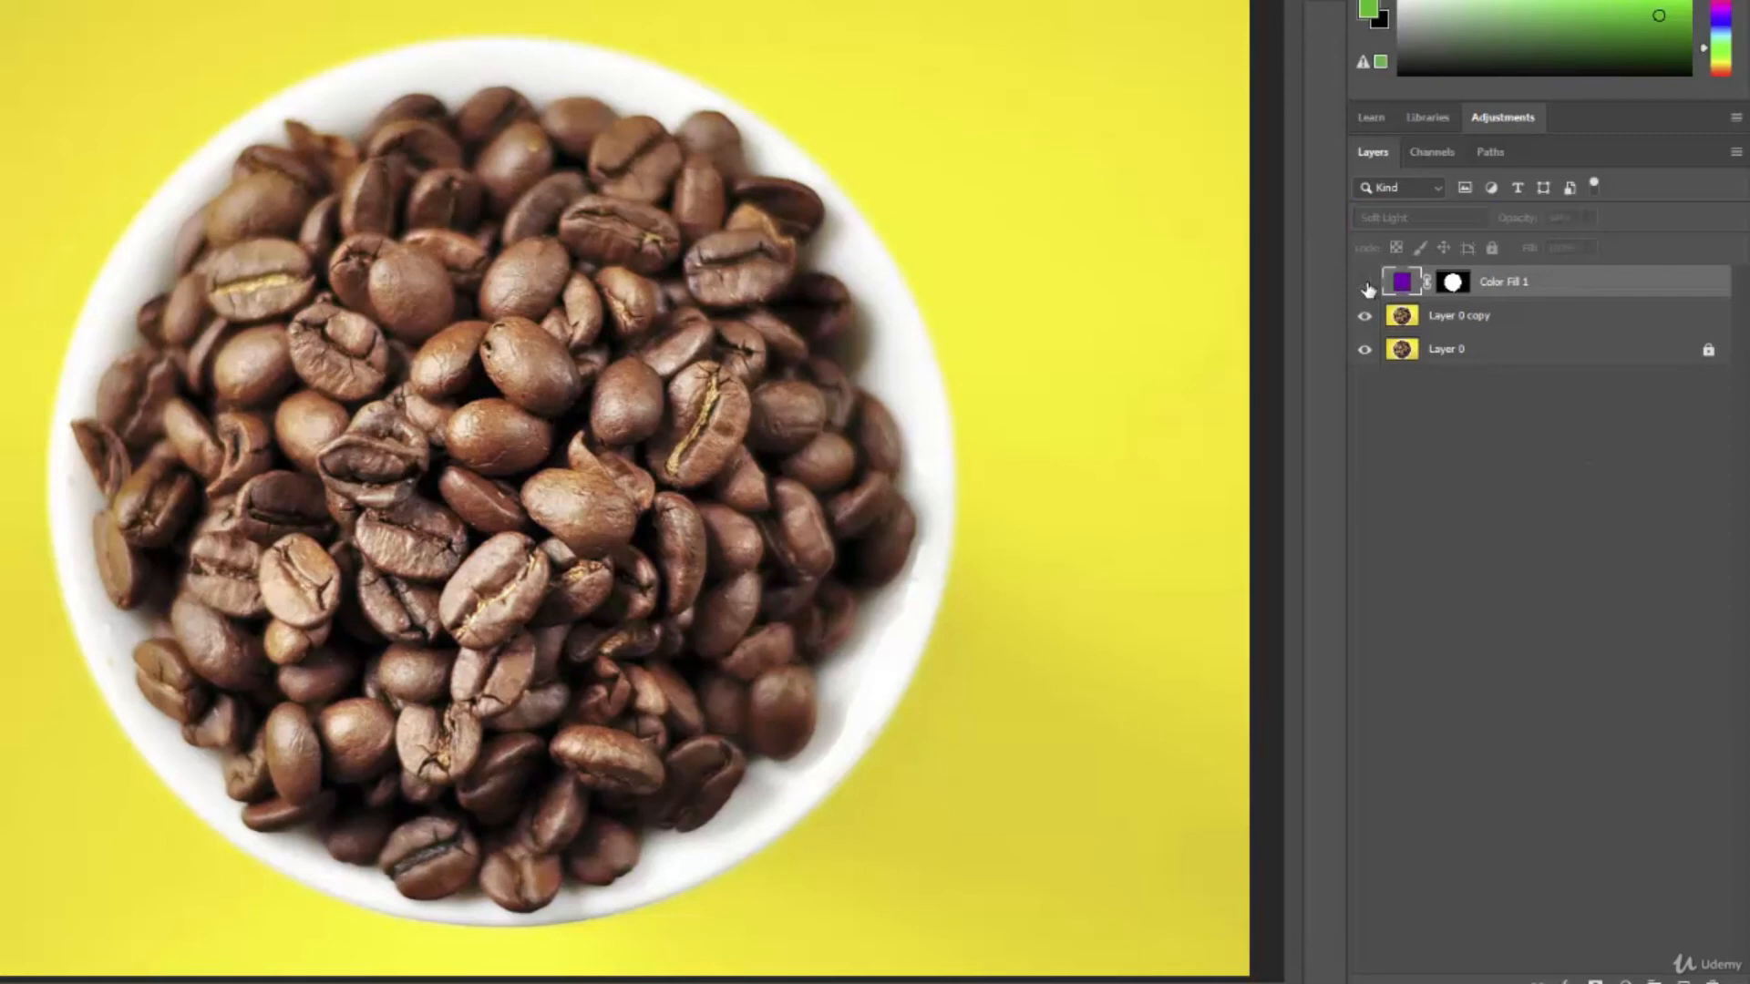
left_click(1366, 284)
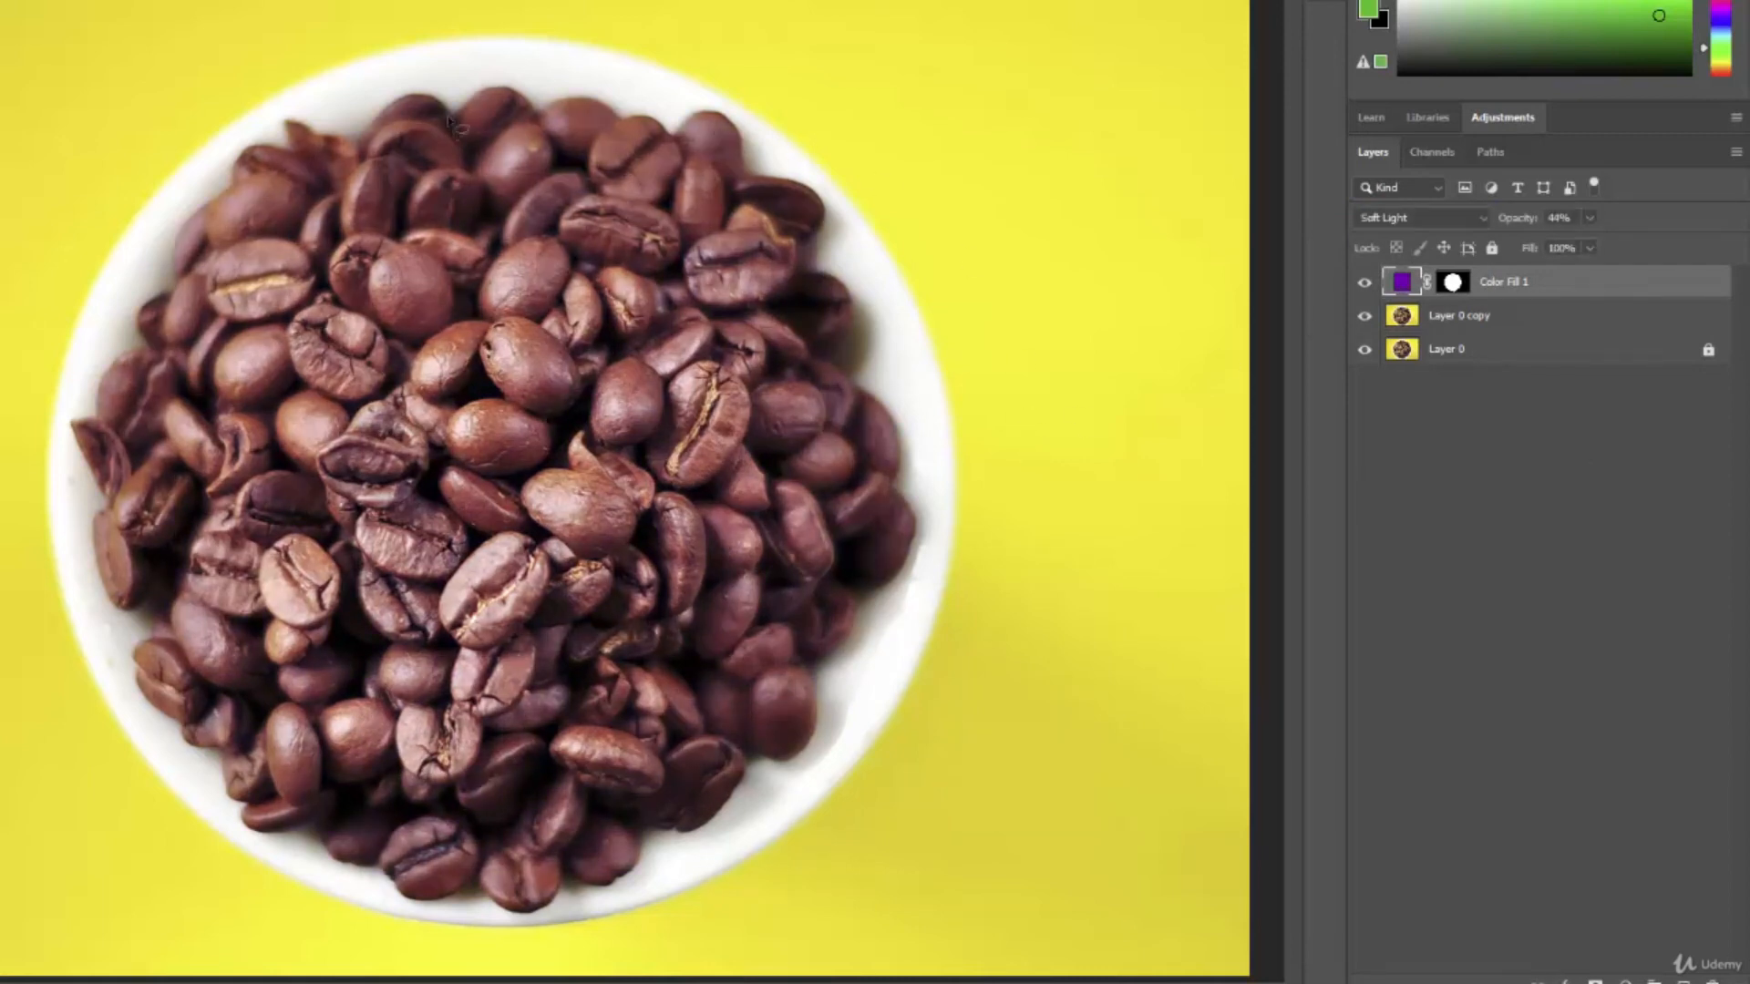
left_click(1365, 285)
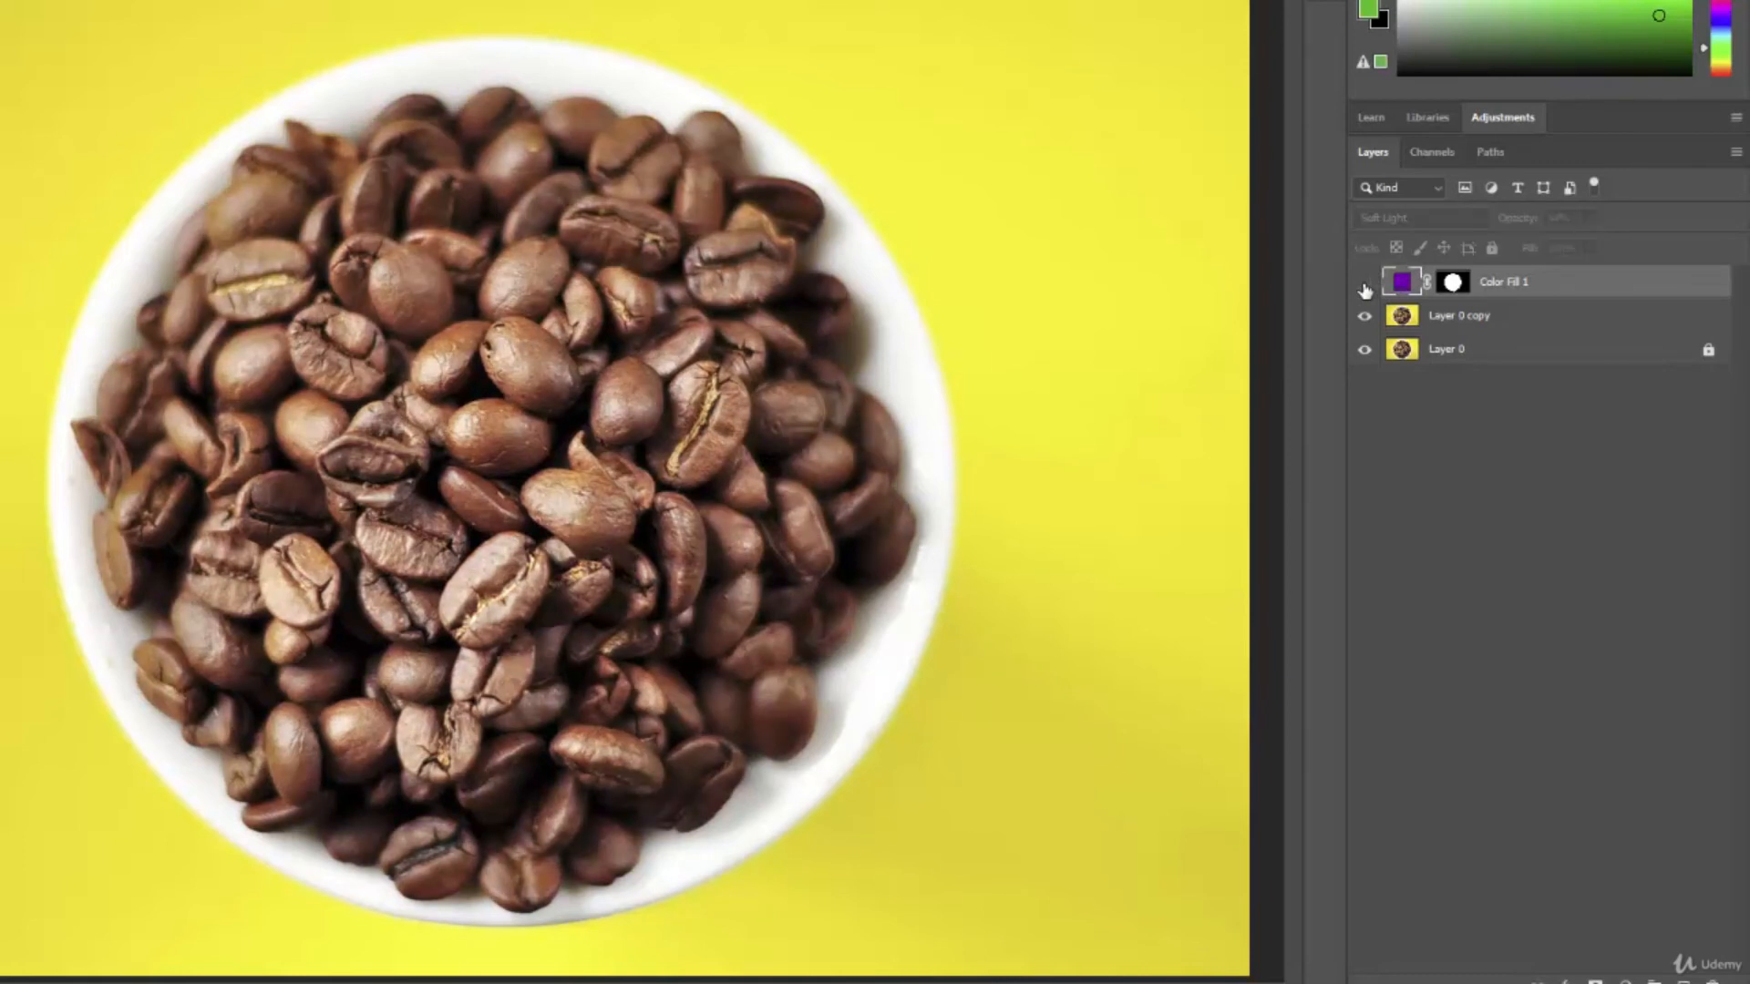
left_click(1365, 287)
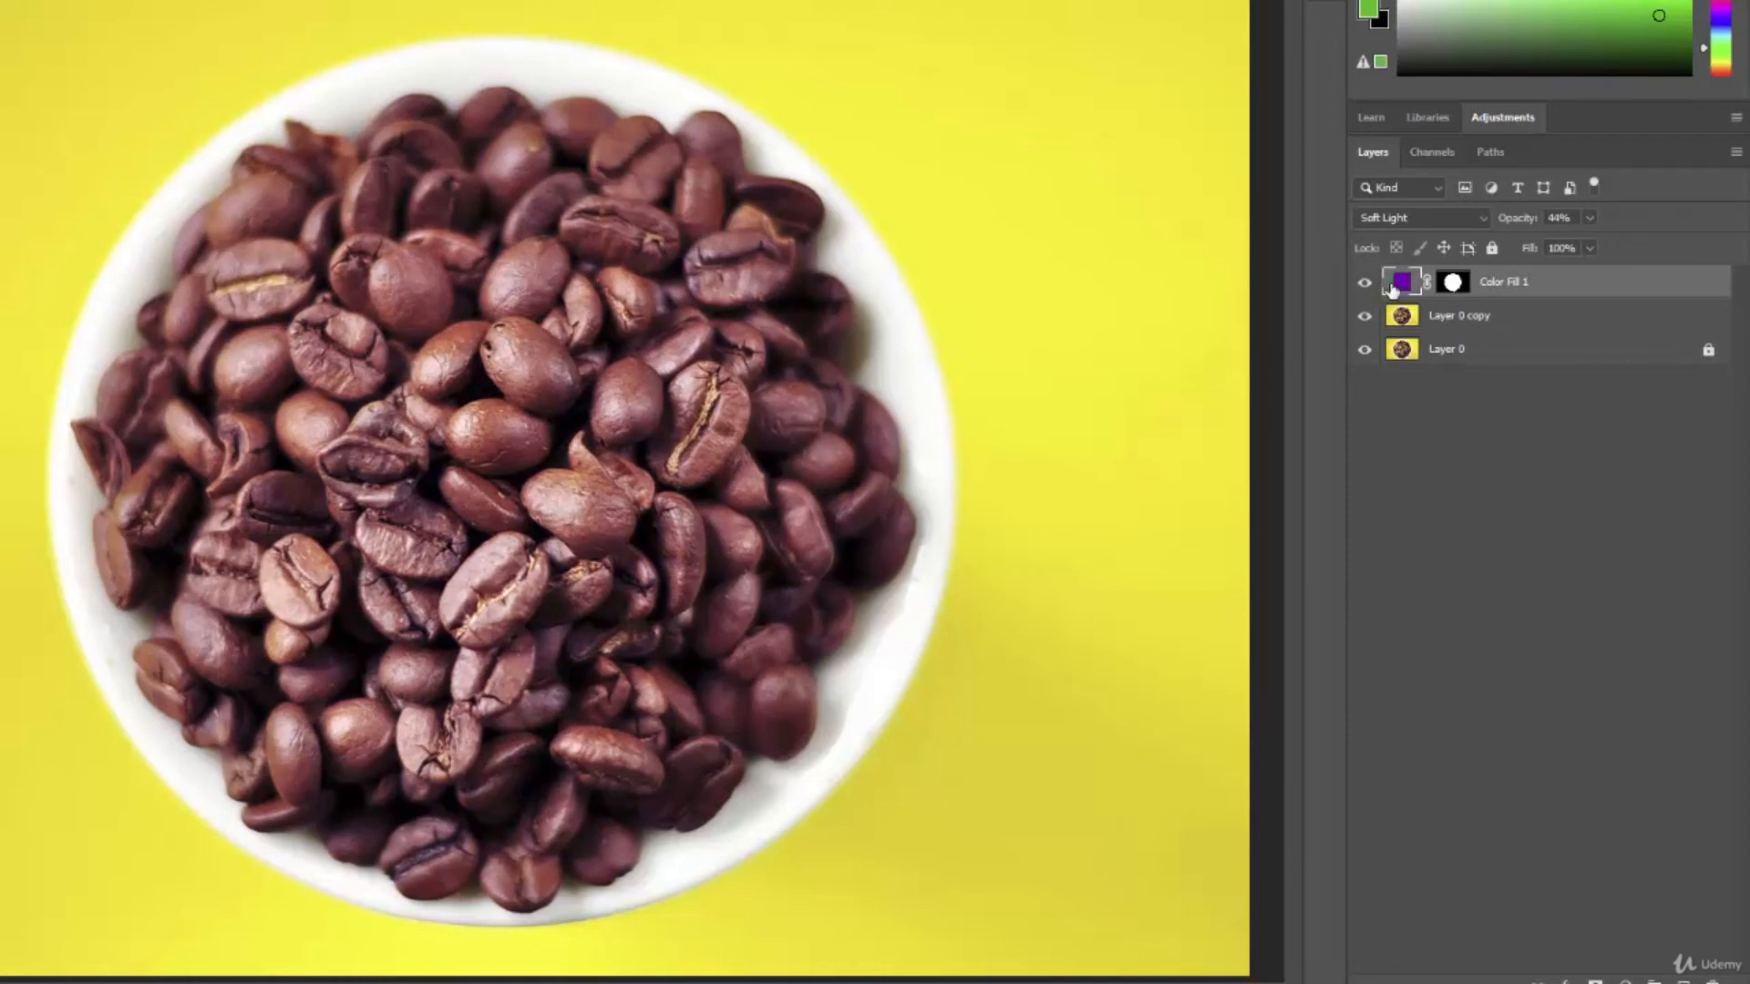
Lower the Color Fill 1 layer's opacity to 27% and toggle its visibility to compare the subtler tint.
left_click_drag(1528, 226, 1510, 228)
left_click(1365, 284)
left_click(1365, 284)
left_click(1367, 284)
left_click(1366, 284)
Raise the Color Fill 1 layer's opacity to give the coffee beans a stronger purple tint.
scroll(843, 260, "up", 5)
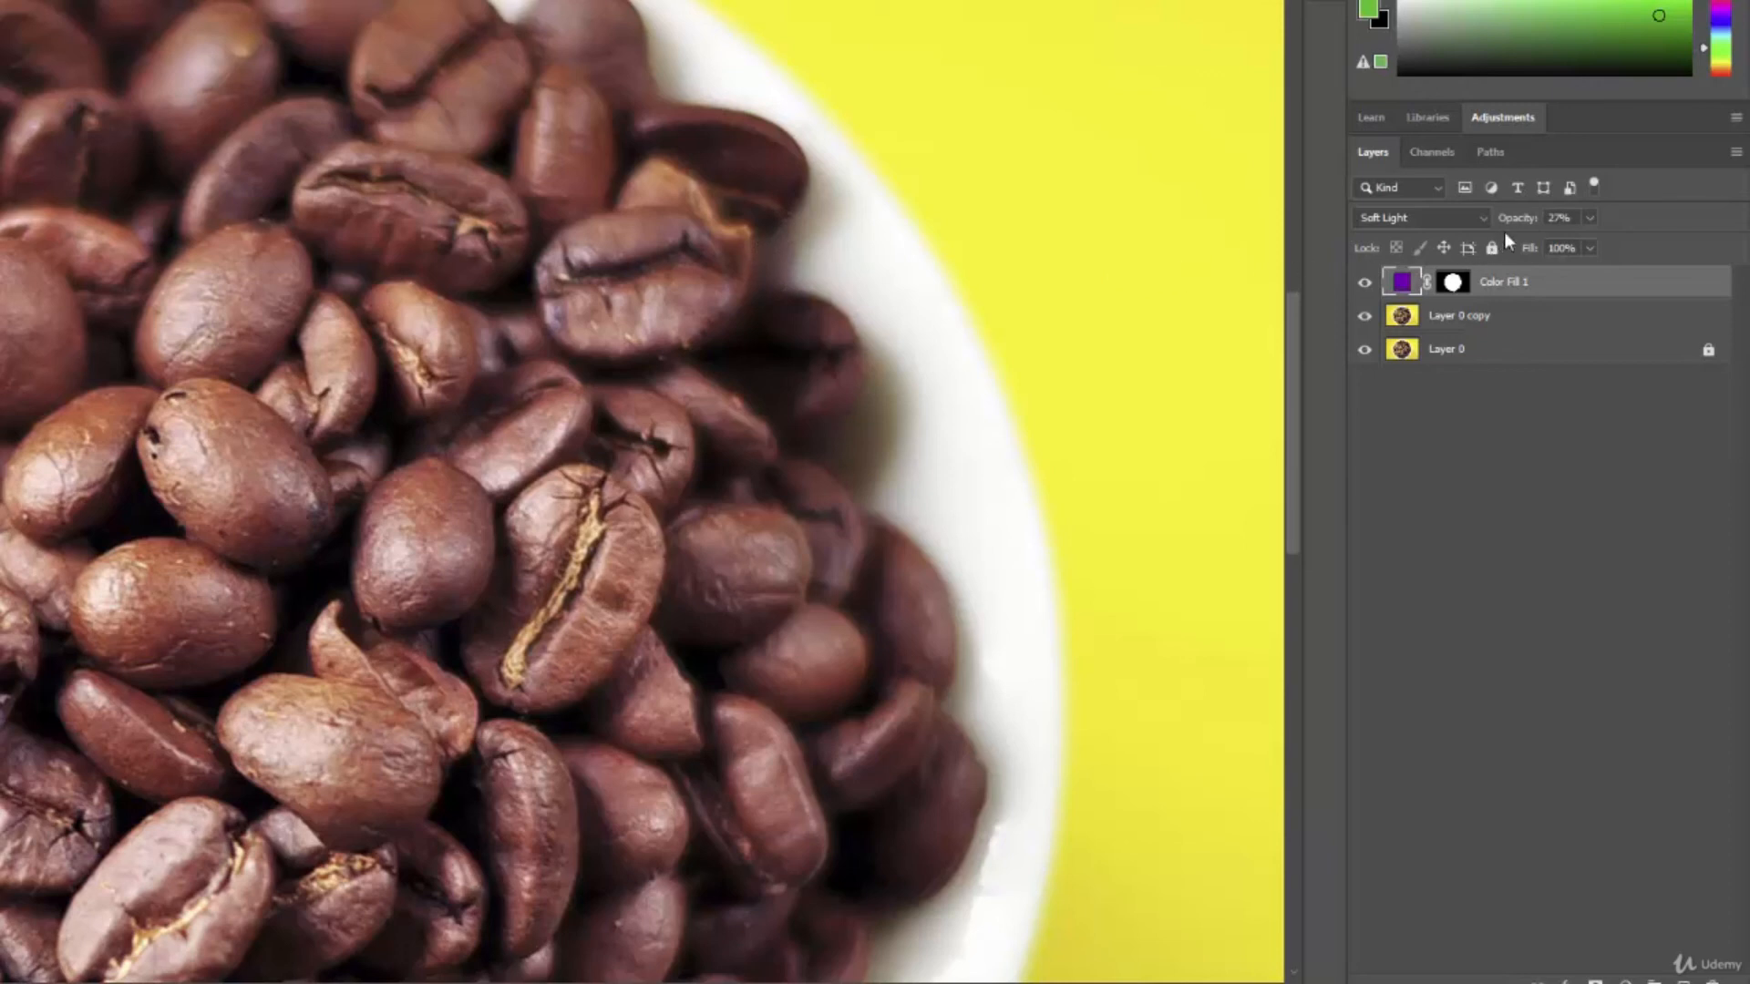
left_click_drag(1517, 225, 1558, 225)
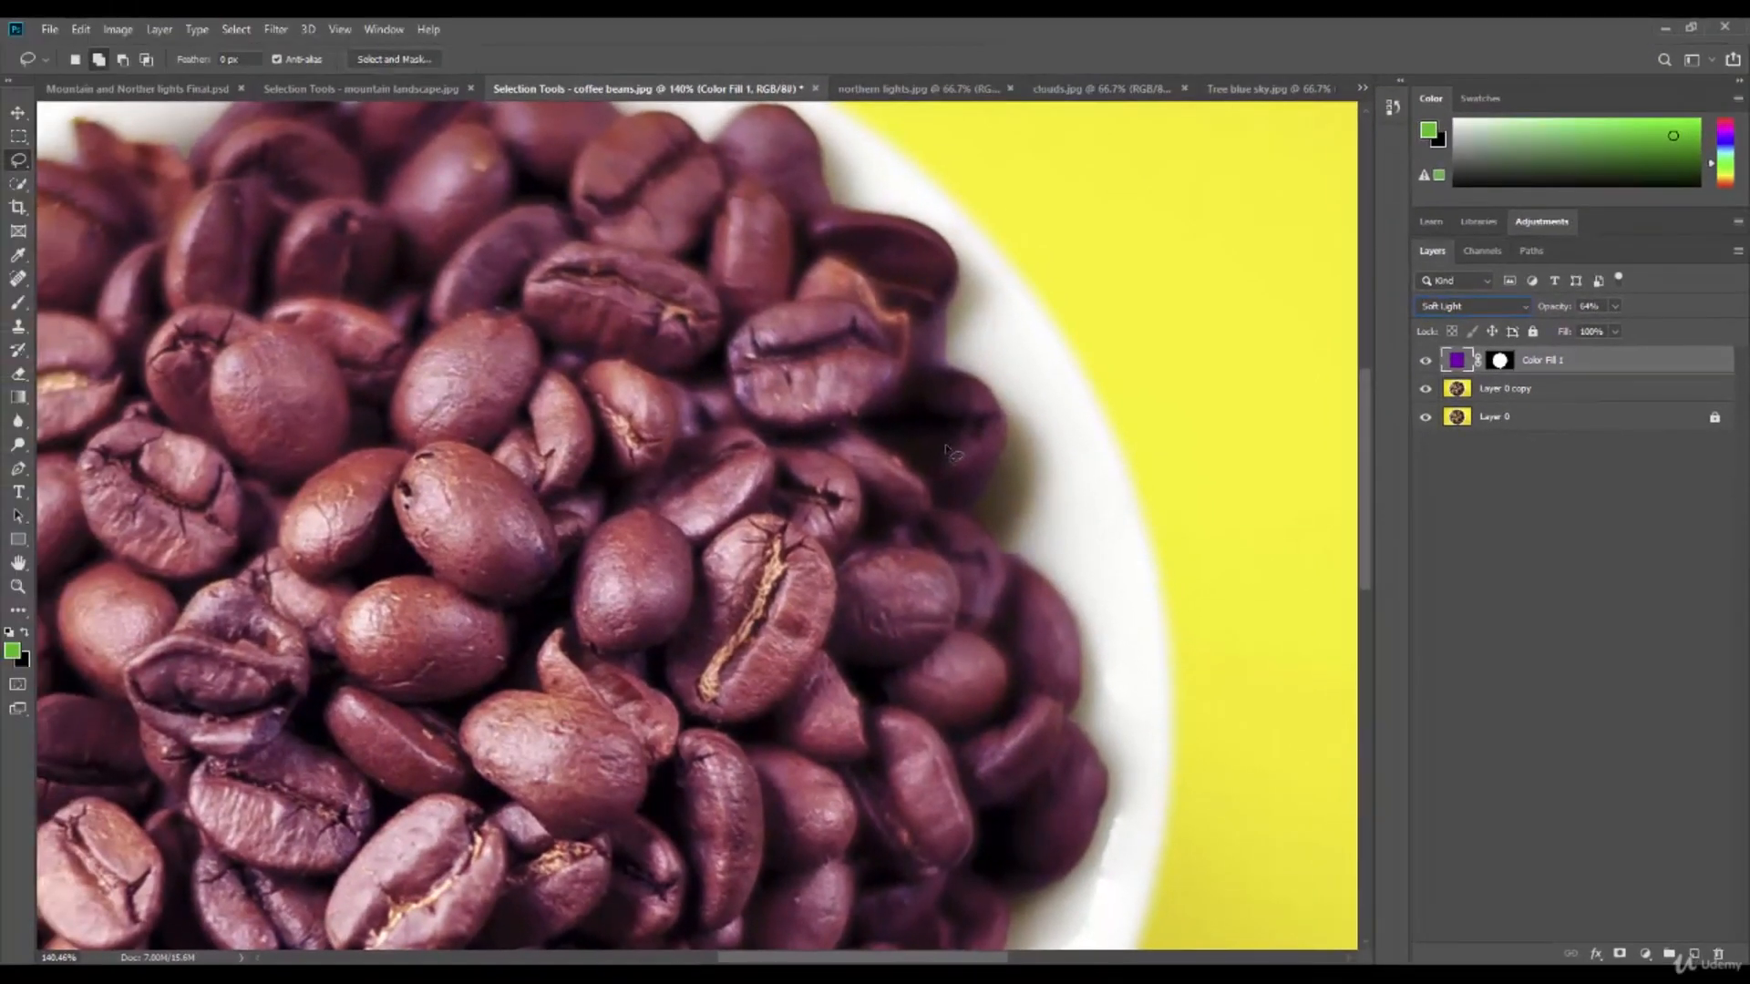
key("ctrl+0")
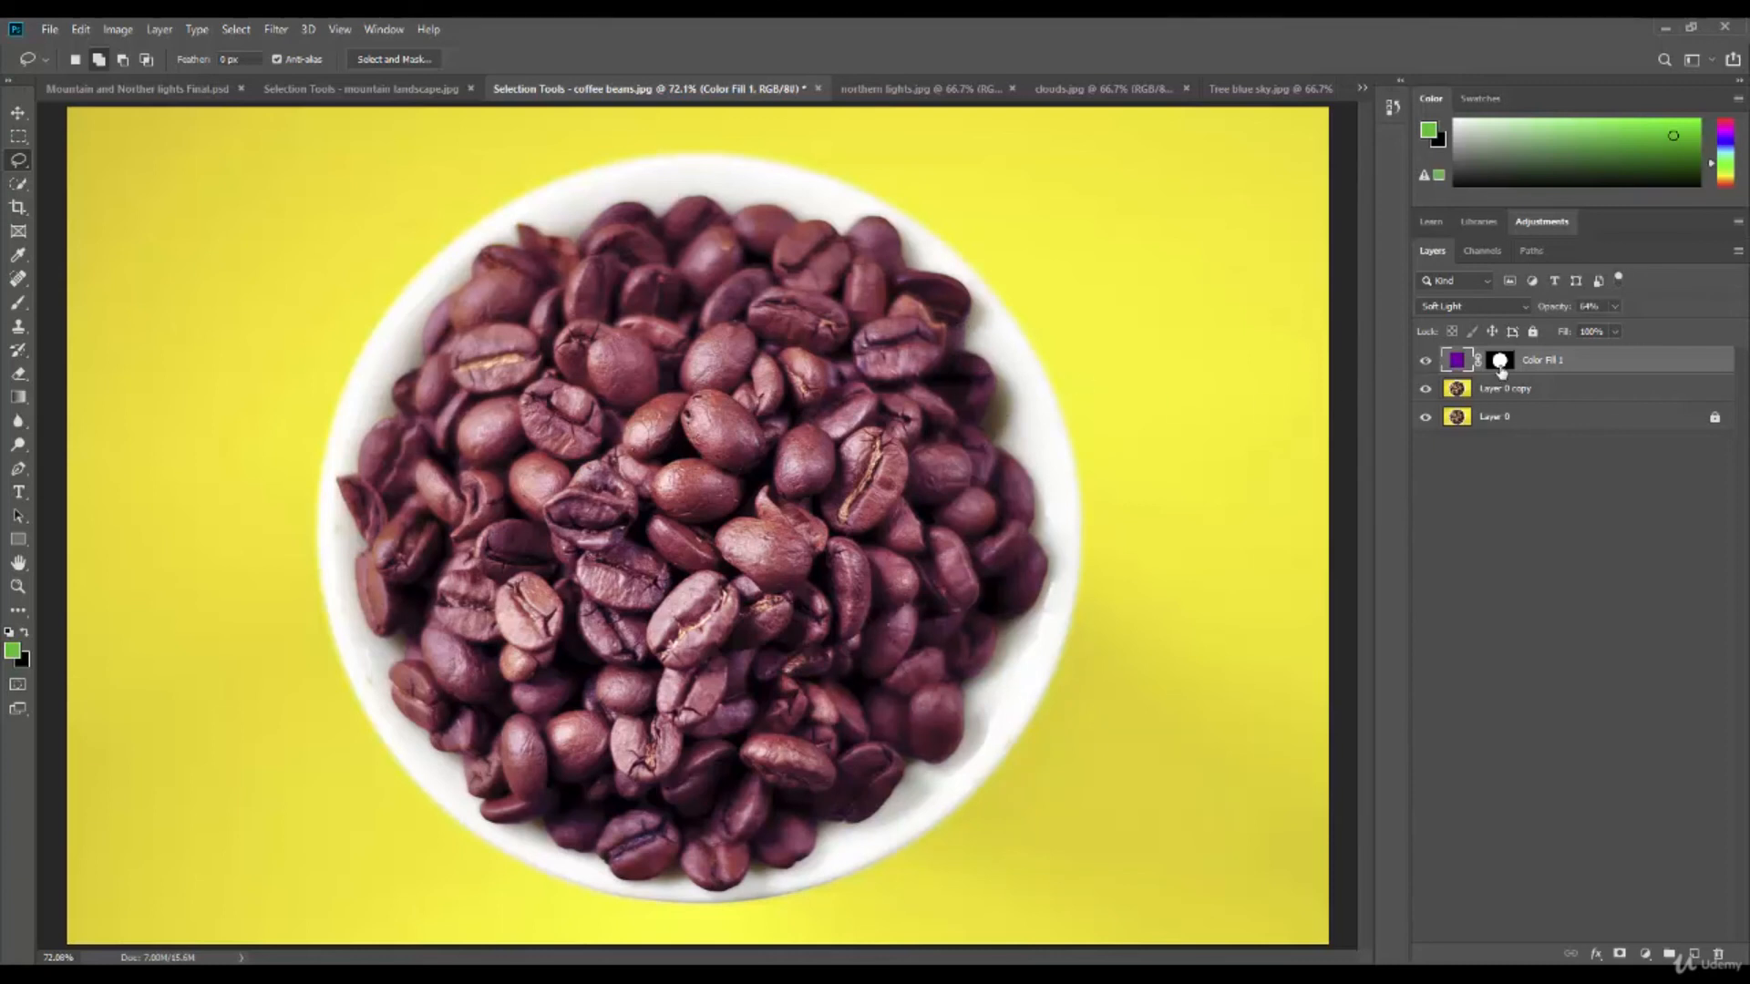
Open the fill layer's mask in Select and Mask, subtract a small area at the beans' upper-right edge with the Lasso, and apply it.
double_click(1500, 363)
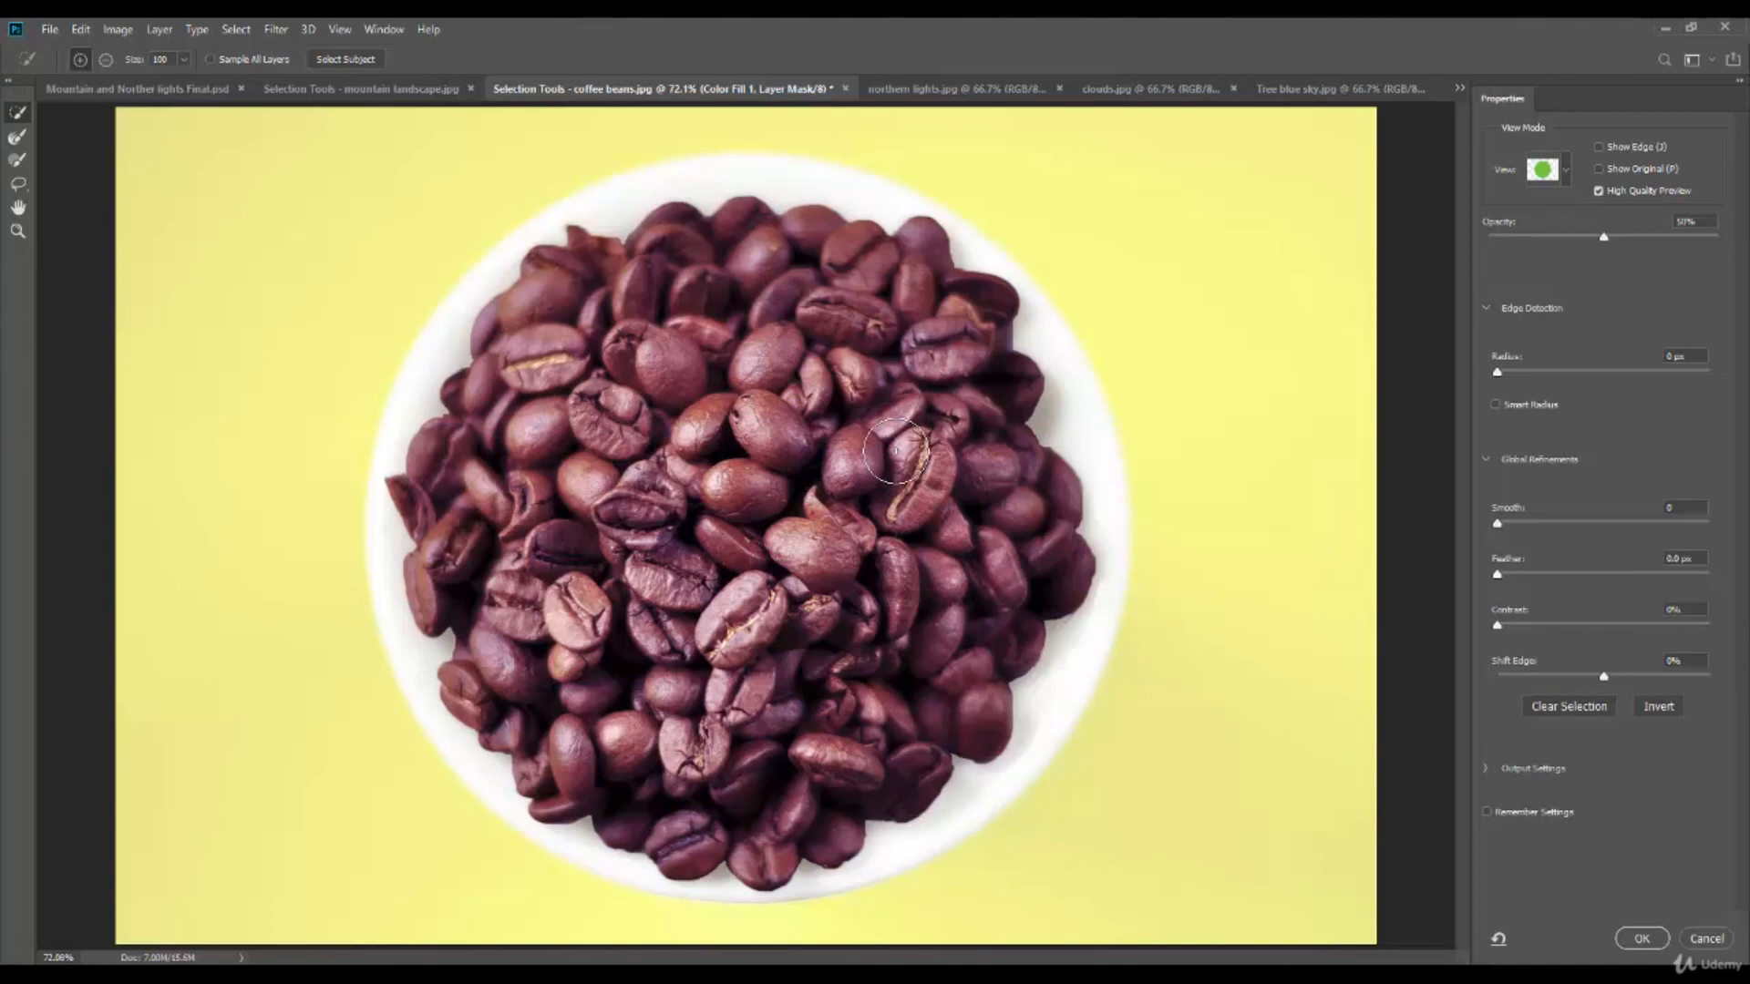
key("l")
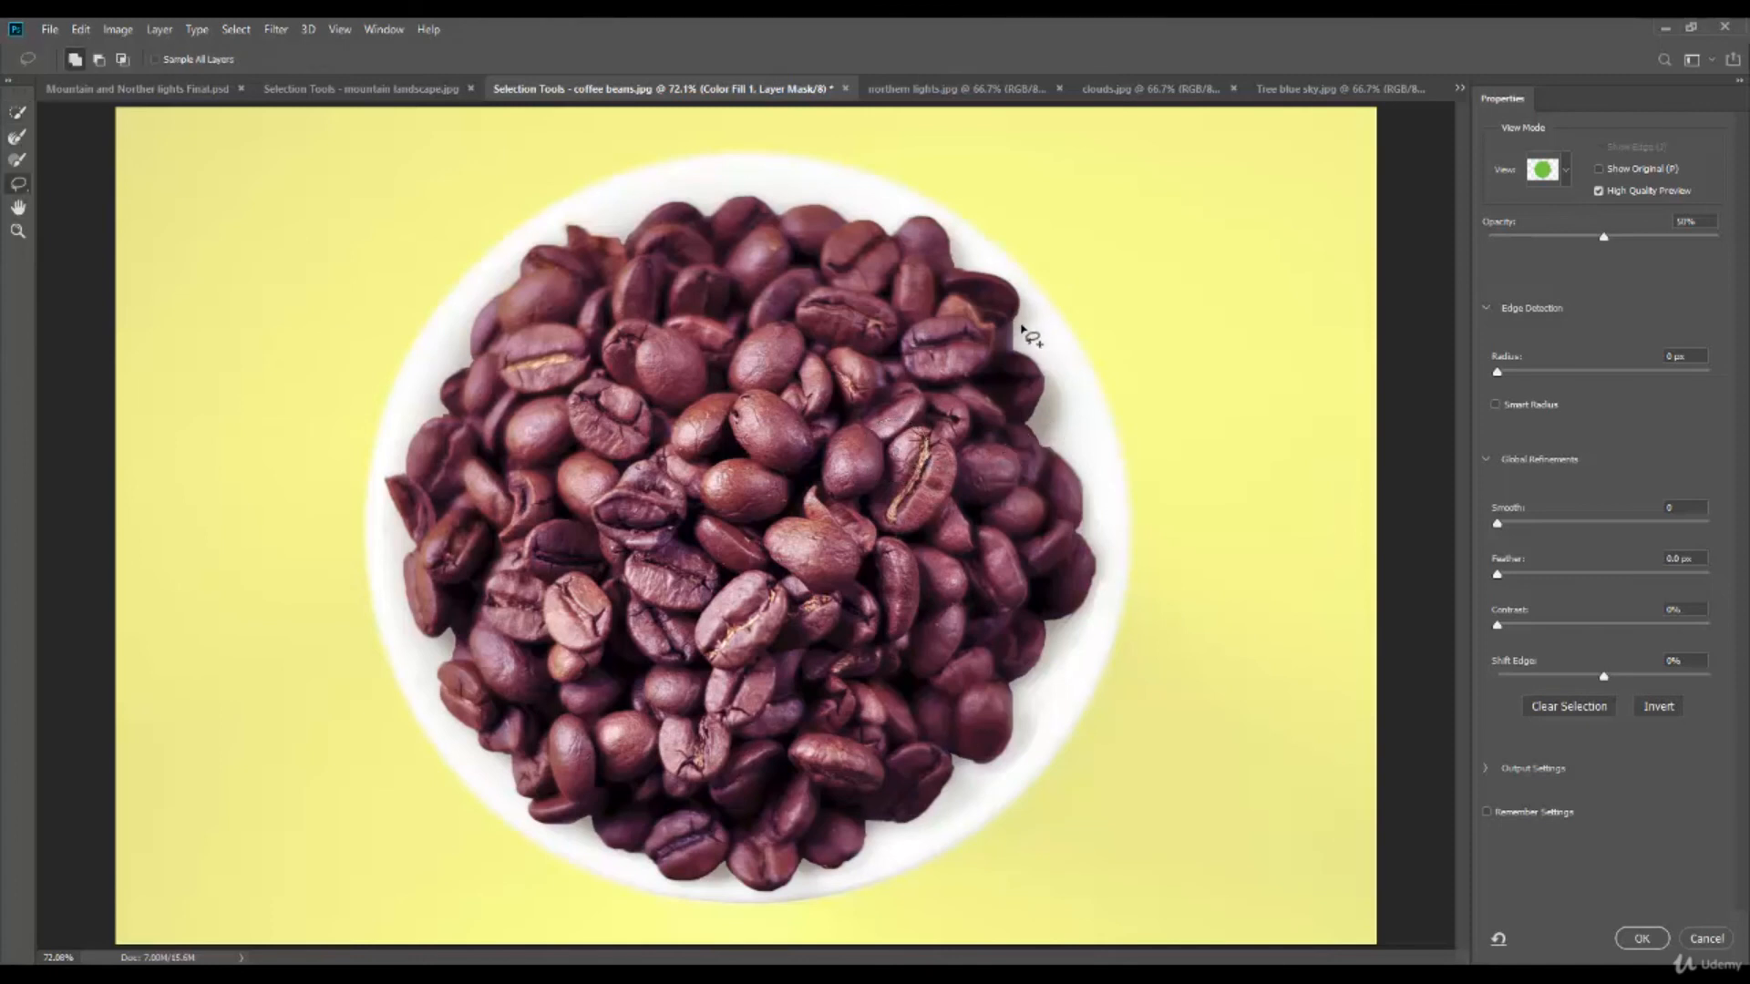
key("alt")
mouse_move(1014, 322)
left_mouse_down()
mouse_move(1003, 346)
mouse_move(1032, 358)
mouse_move(1014, 320)
left_mouse_up()
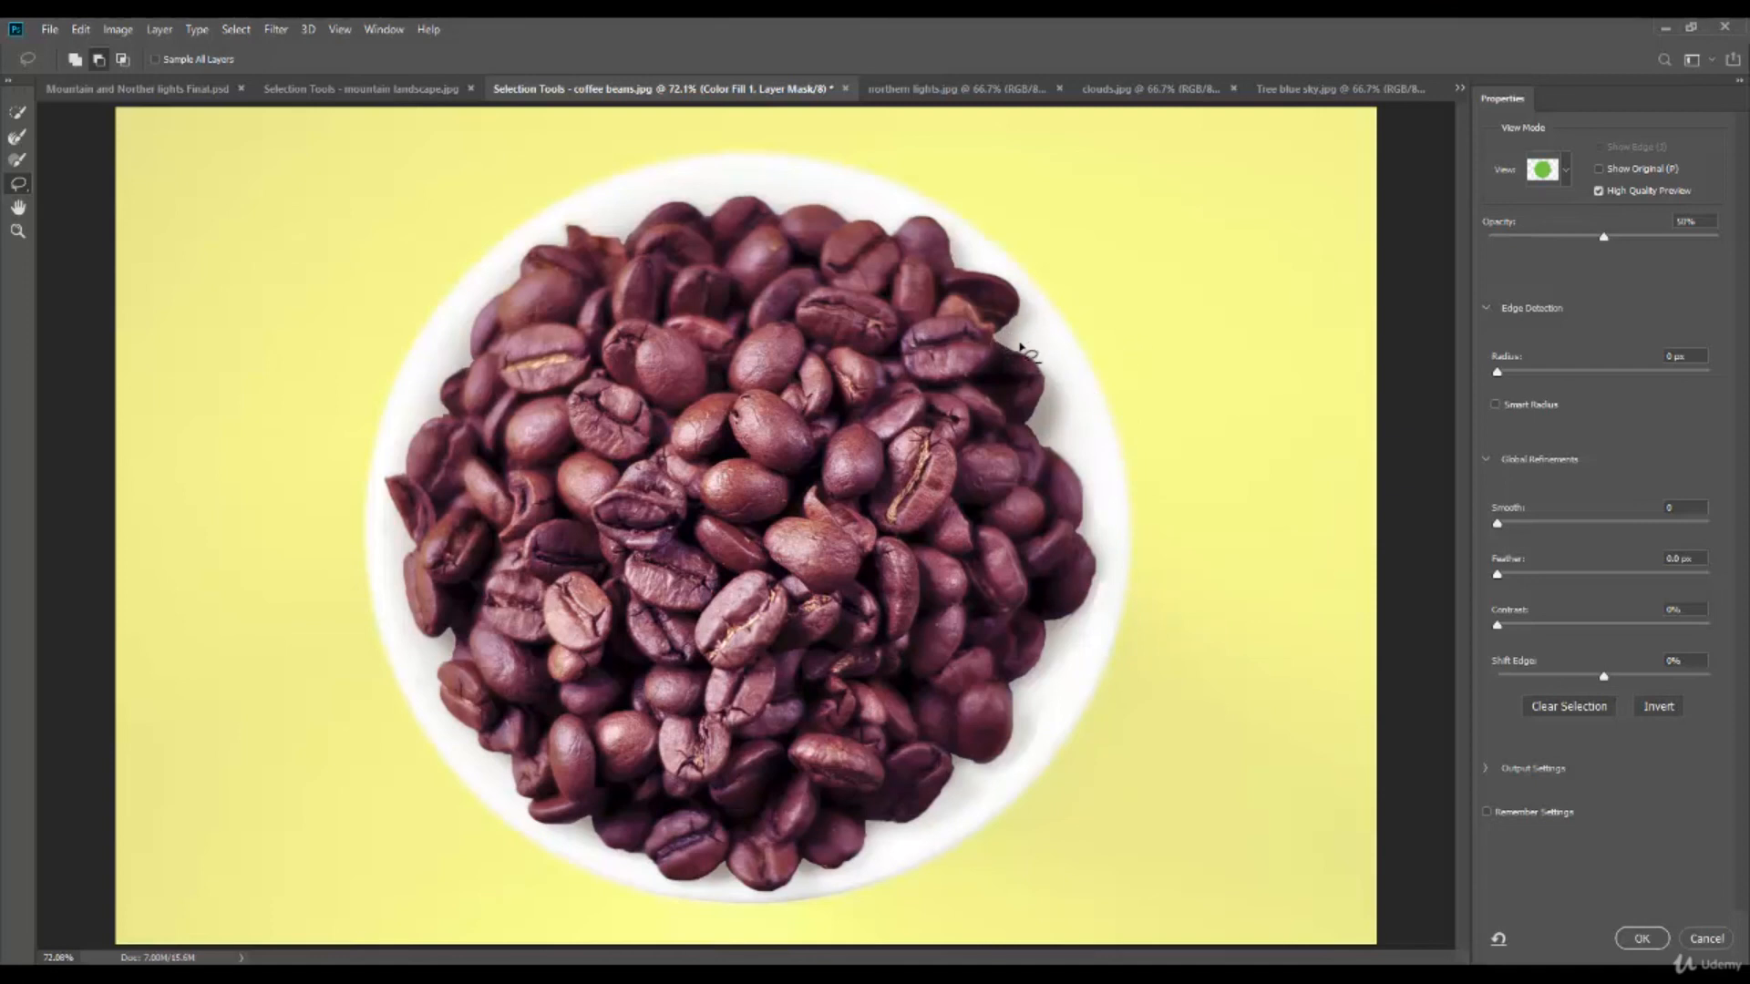
key("alt")
left_click(1652, 942)
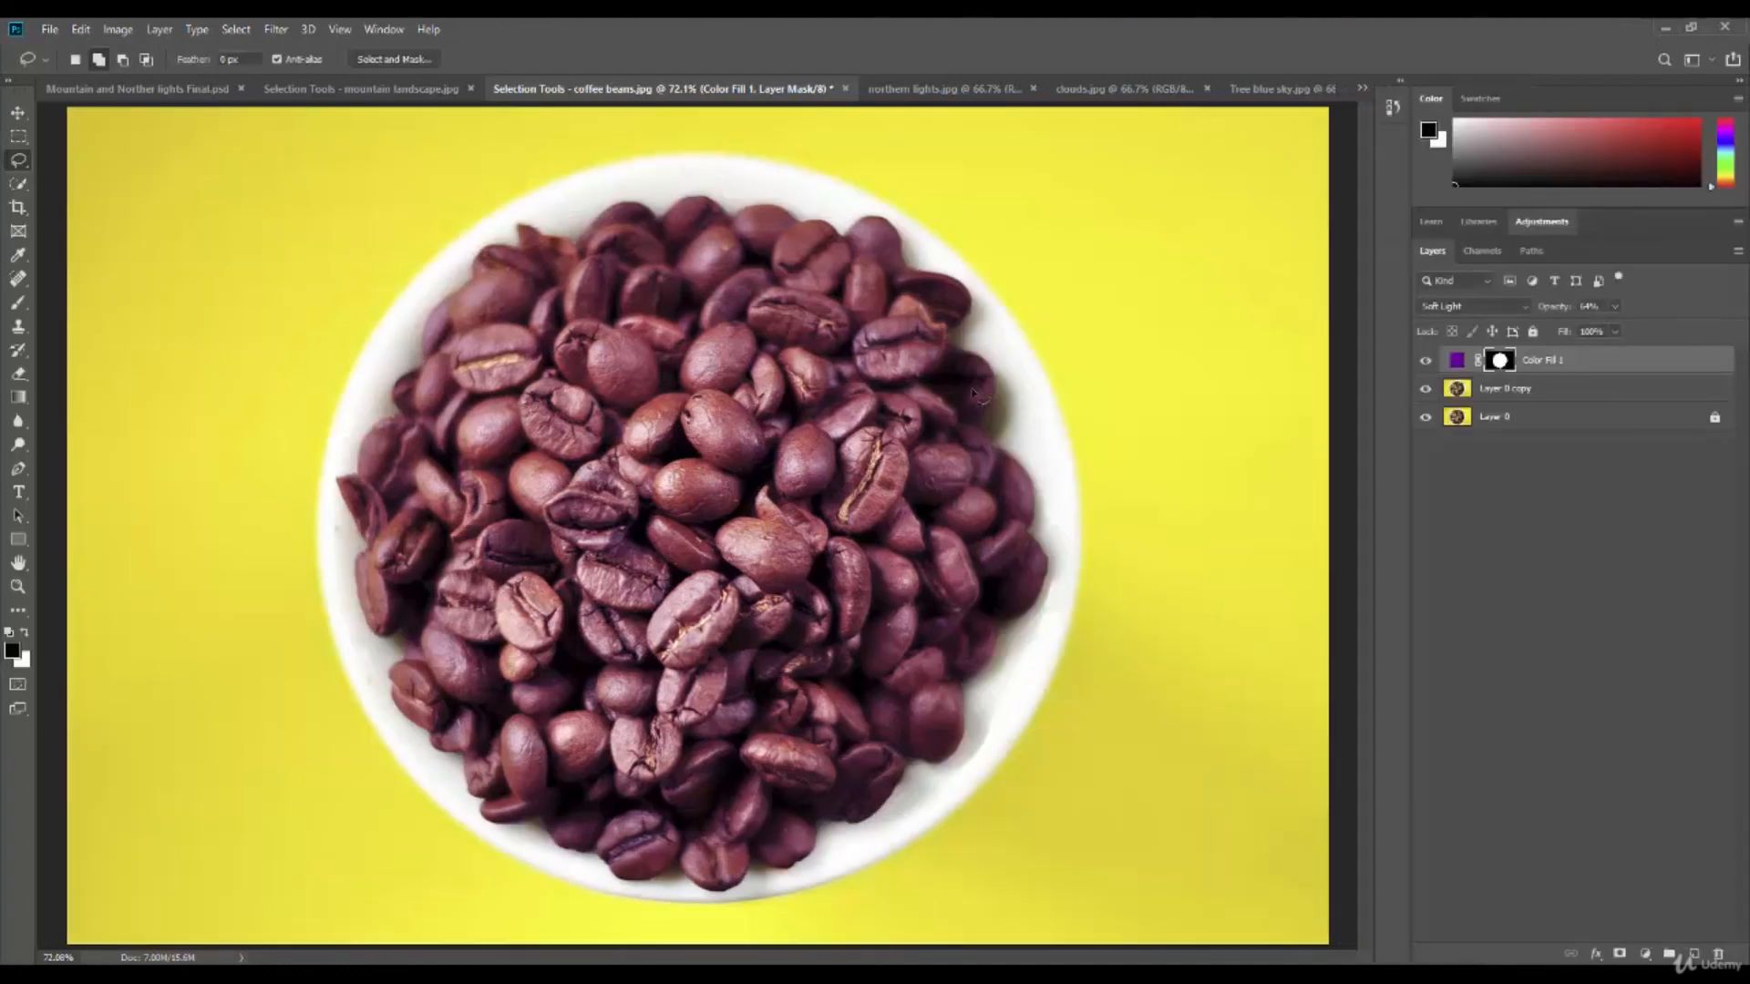